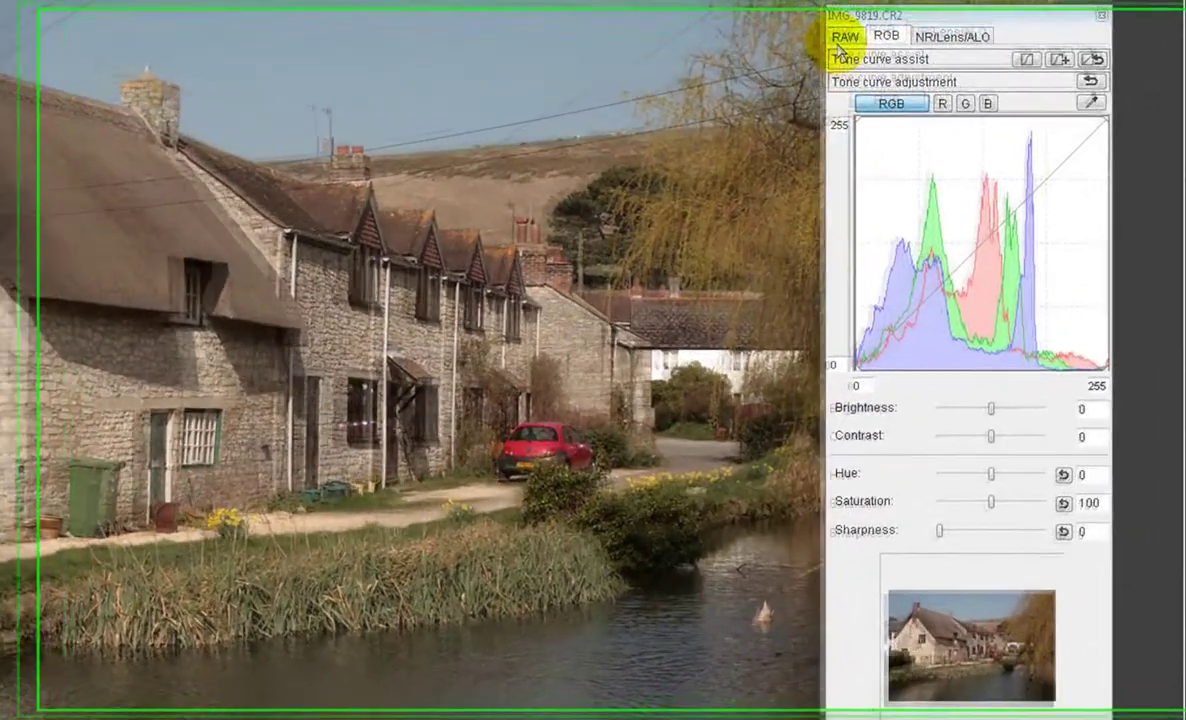
# Set the RAW white balance to a color temperature of 5300 K and the color saturation to 1
pyautogui.click(943, 128)
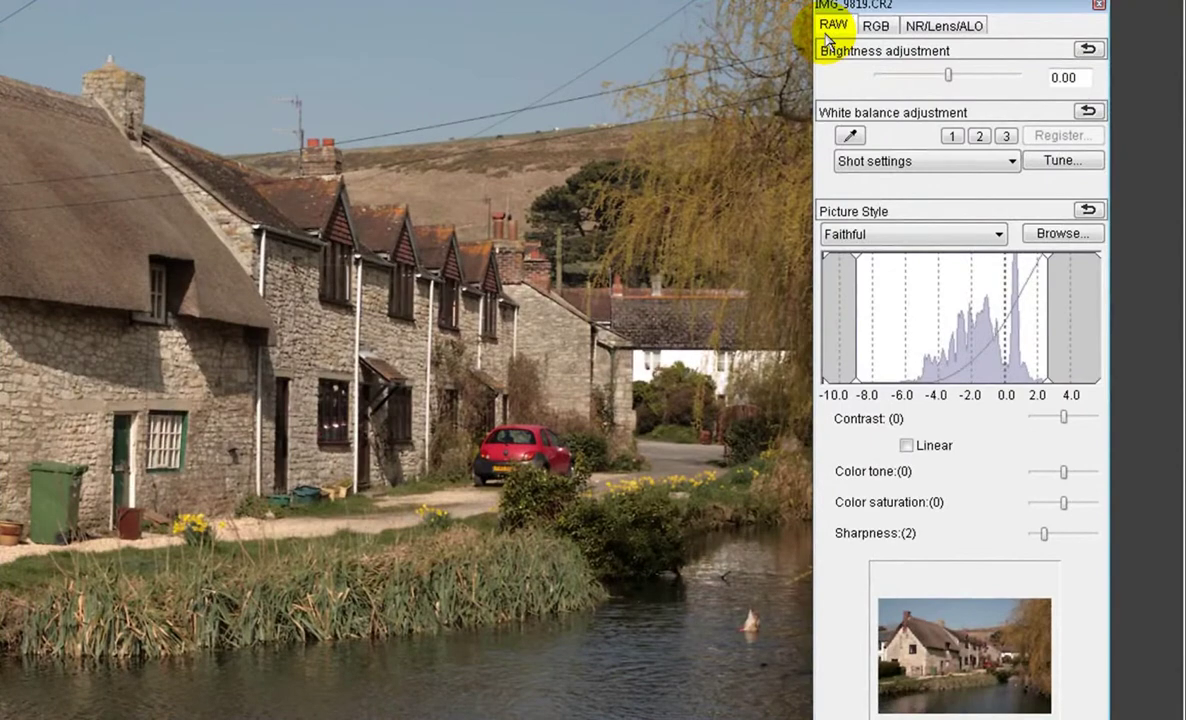
pyautogui.click(917, 165)
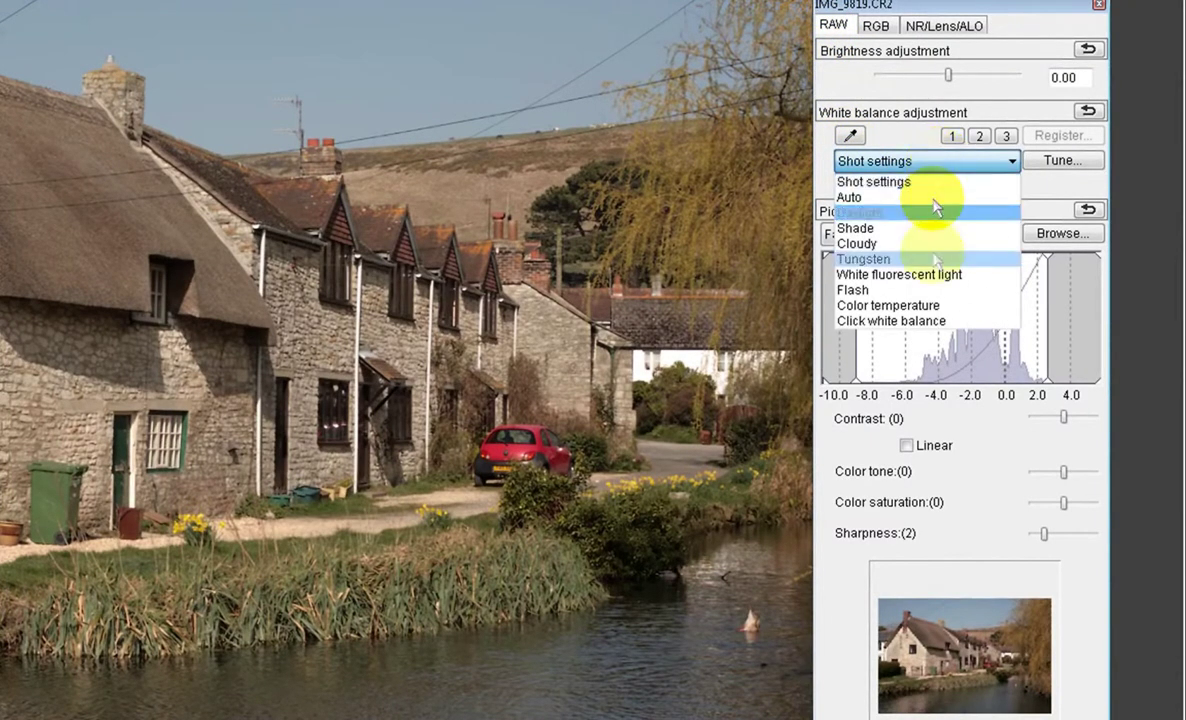
pyautogui.click(935, 305)
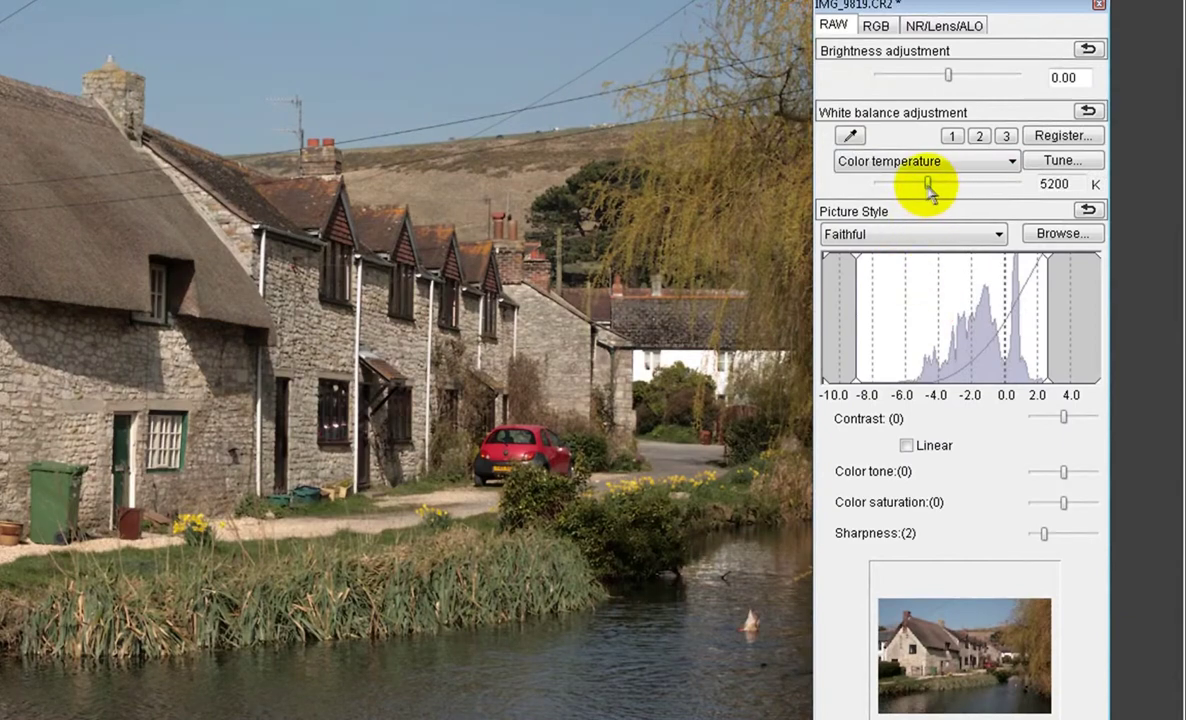
pyautogui.moveTo(929, 189); pyautogui.dragTo(932, 191)
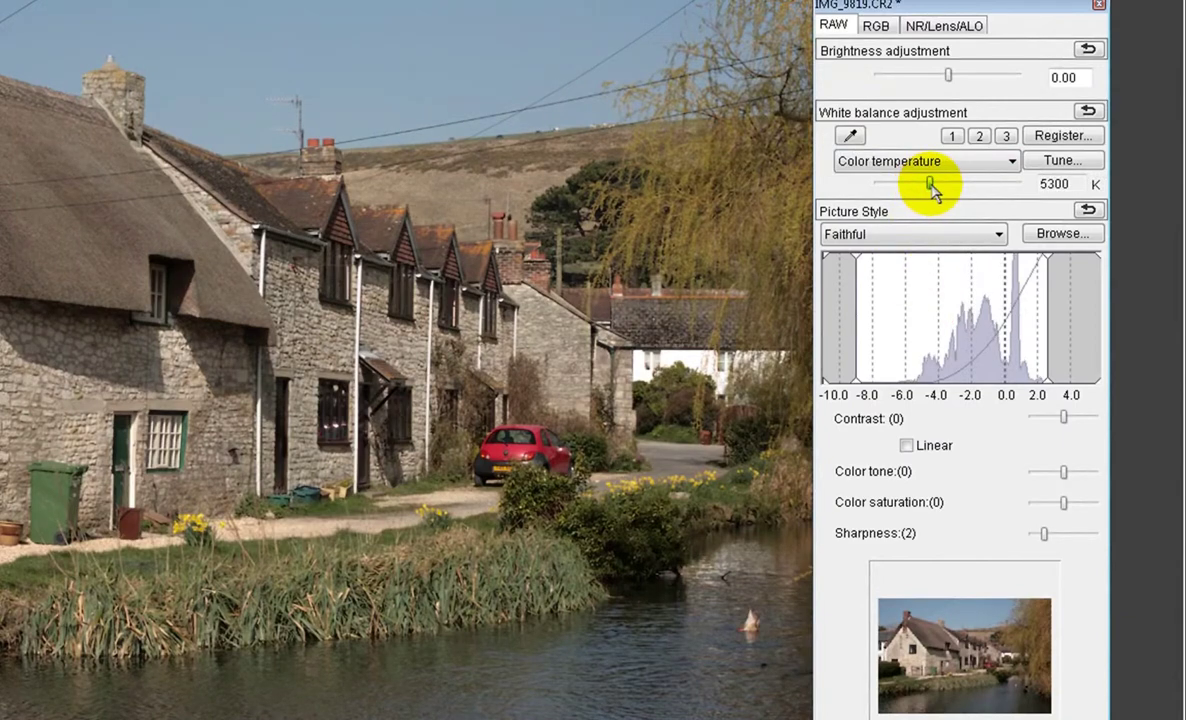
pyautogui.moveTo(933, 191); pyautogui.dragTo(932, 191)
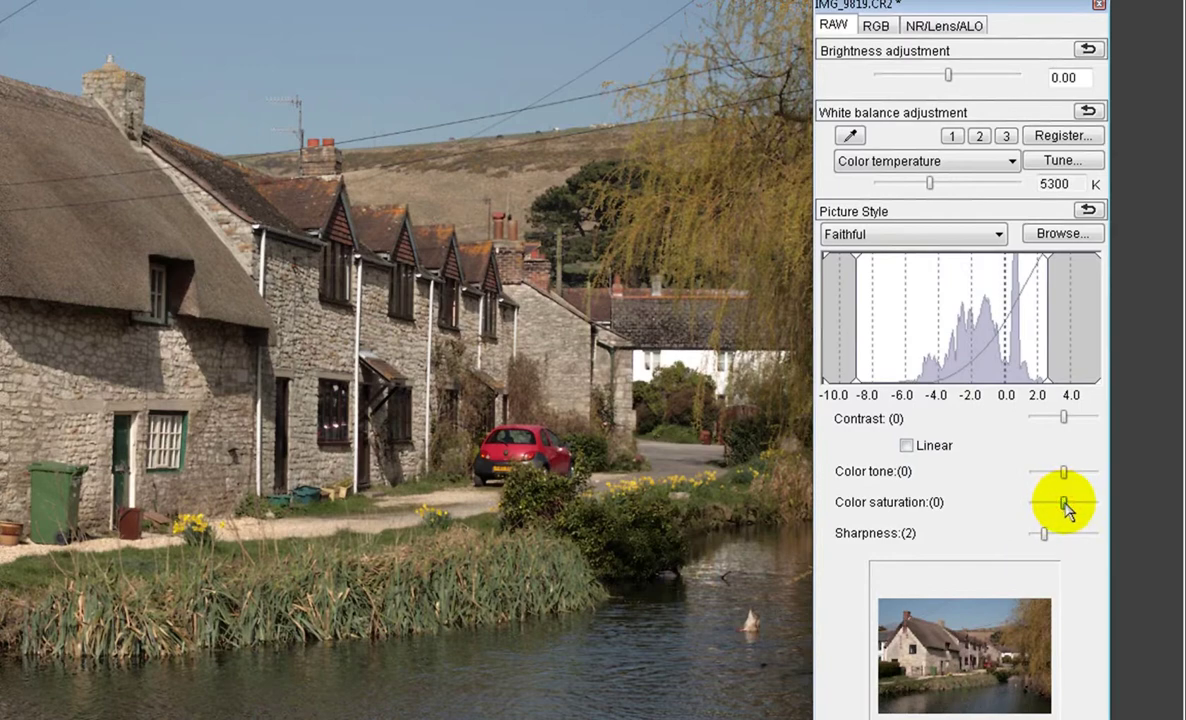
pyautogui.moveTo(1064, 503)
pyautogui.mouseDown()
pyautogui.moveTo(1105, 512)
pyautogui.moveTo(1075, 512)
pyautogui.mouseUp()
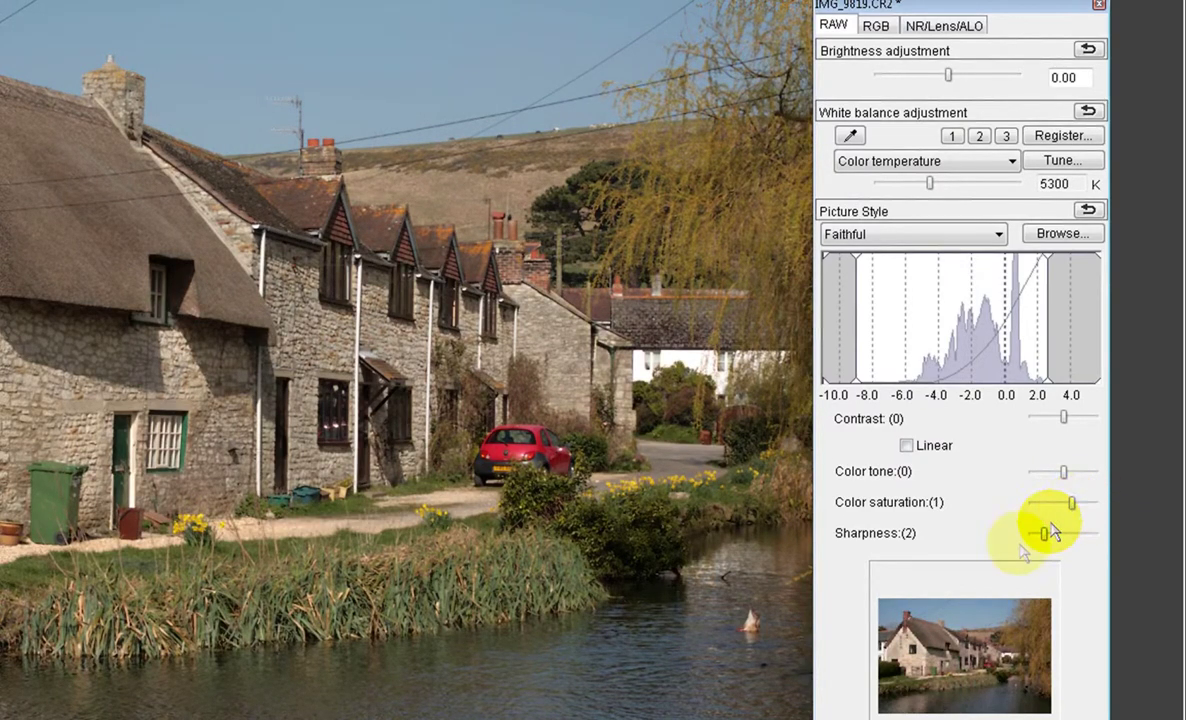
# In the RGB adjustments, lower the tone curve's white point to 248 and set the sharpness to 85
pyautogui.click(876, 28)
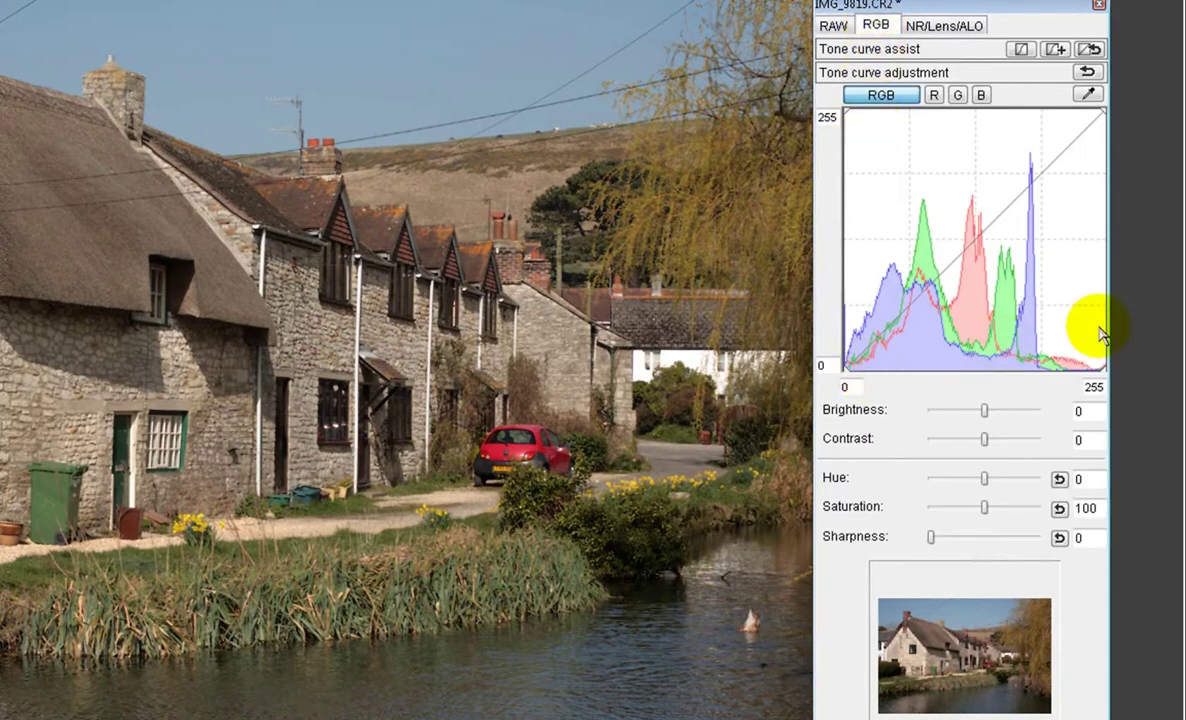
pyautogui.click(833, 25)
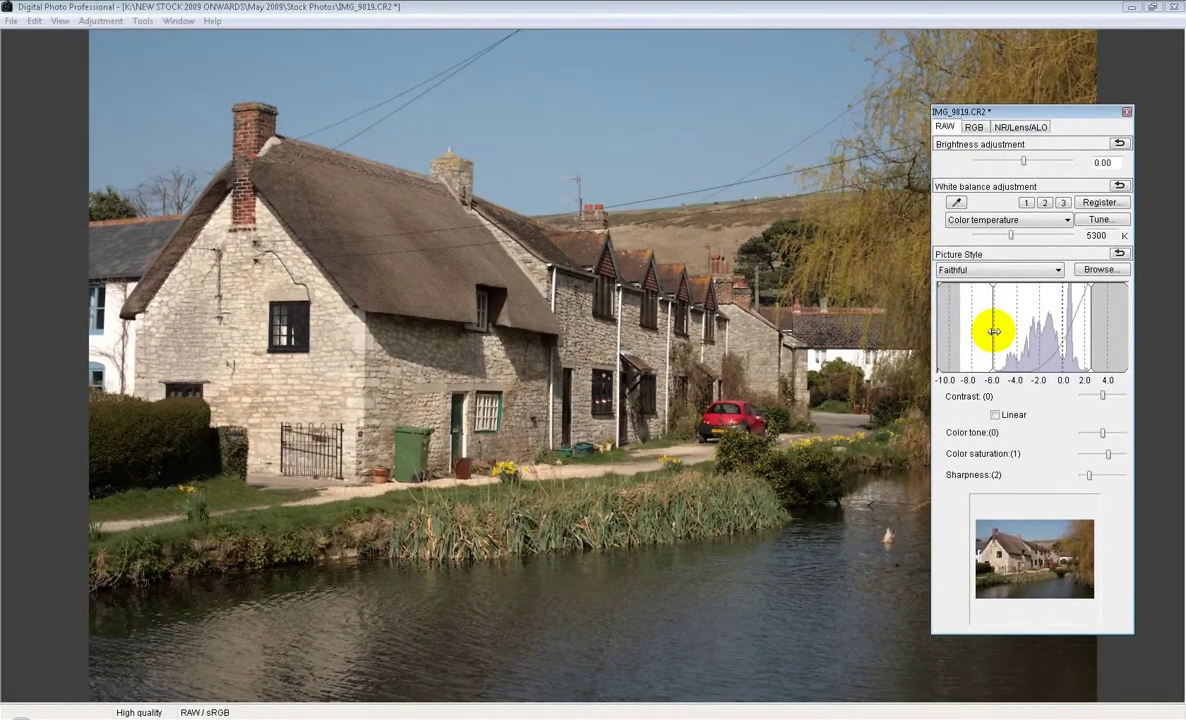
pyautogui.click(973, 127)
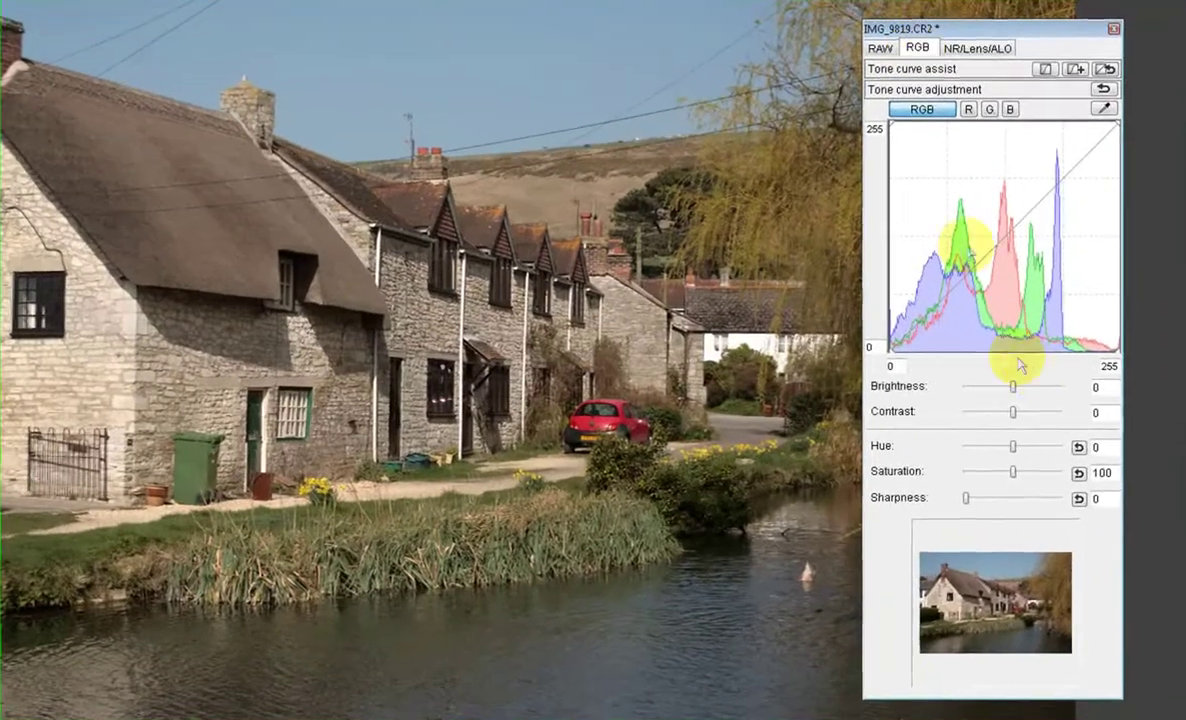
pyautogui.moveTo(1117, 338); pyautogui.dragTo(1112, 327)
pyautogui.click(992, 497)
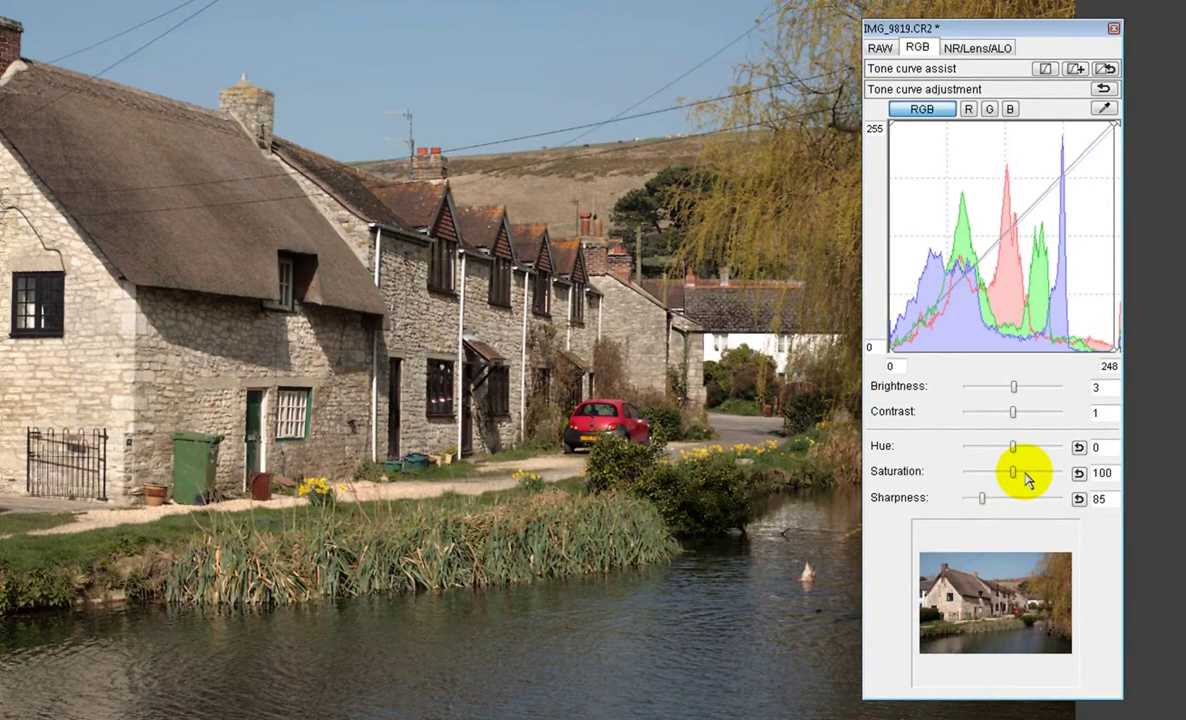
# Set the RGB saturation of the photo to 124, trying values up to 134
pyautogui.moveTo(1013, 472); pyautogui.dragTo(1015, 477)
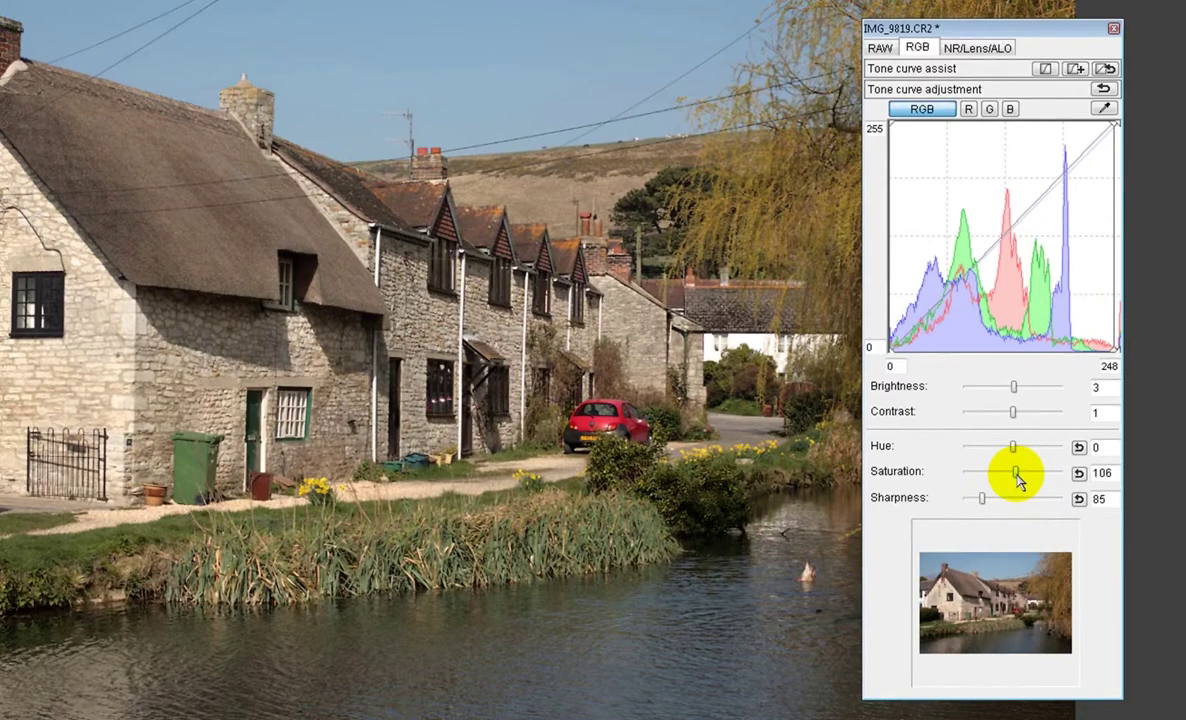
pyautogui.moveTo(1017, 480); pyautogui.dragTo(1019, 481)
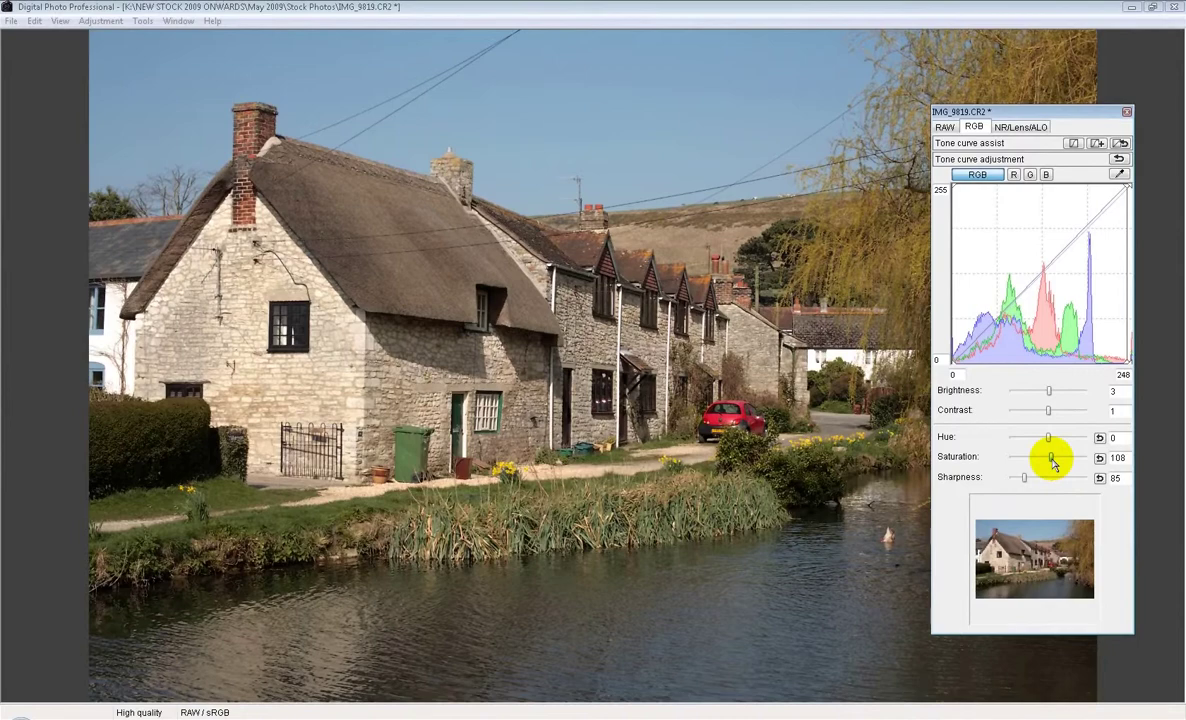
pyautogui.moveTo(1052, 463); pyautogui.dragTo(1054, 464)
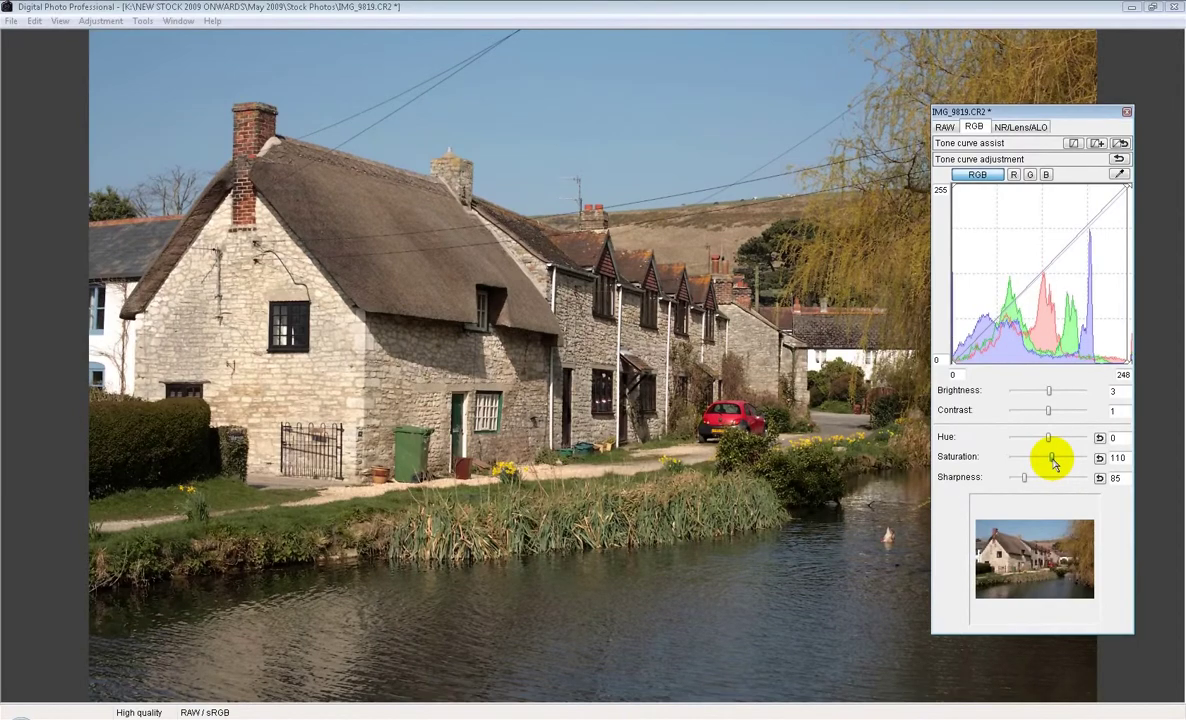
pyautogui.moveTo(1054, 463)
pyautogui.mouseDown()
pyautogui.moveTo(1085, 466)
pyautogui.moveTo(1063, 466)
pyautogui.mouseUp()
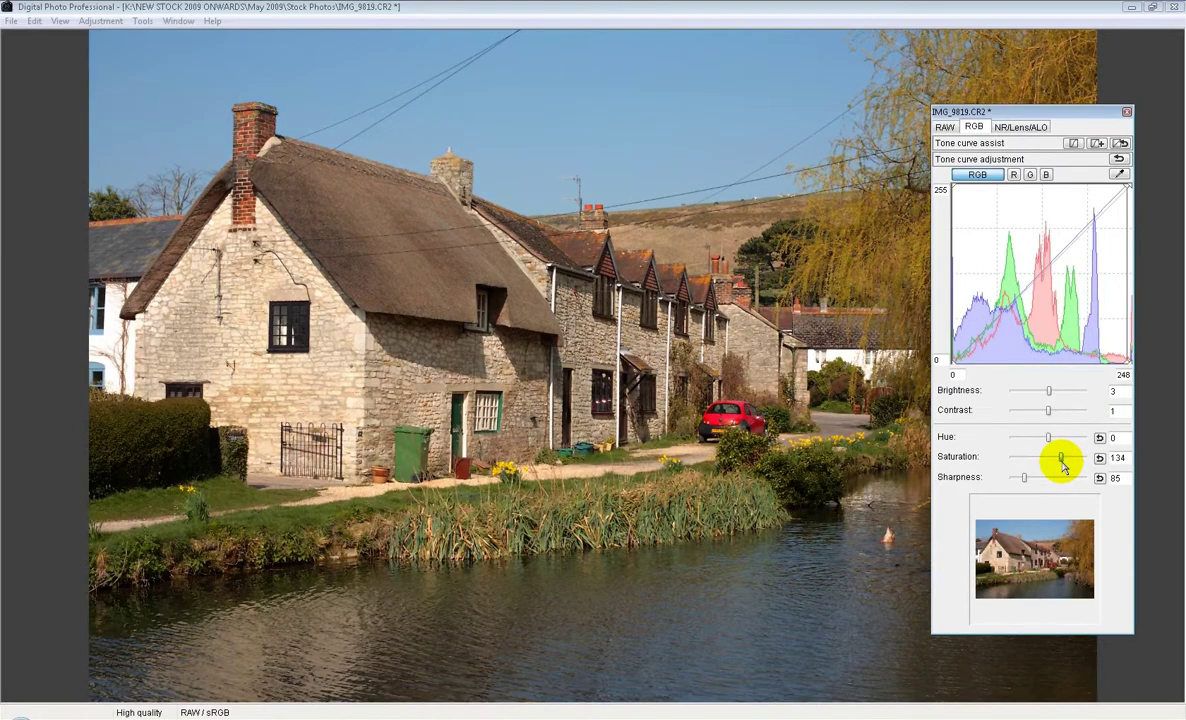
pyautogui.moveTo(1063, 466); pyautogui.dragTo(1062, 466)
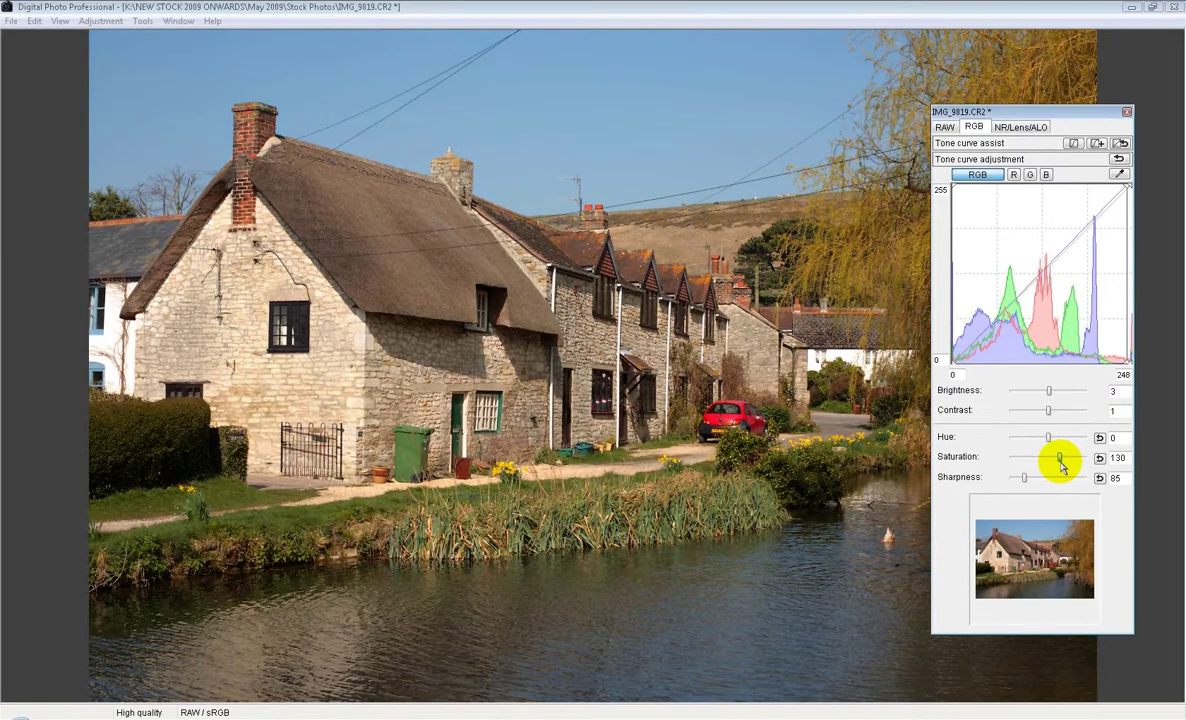
pyautogui.moveTo(1062, 466); pyautogui.dragTo(1059, 466)
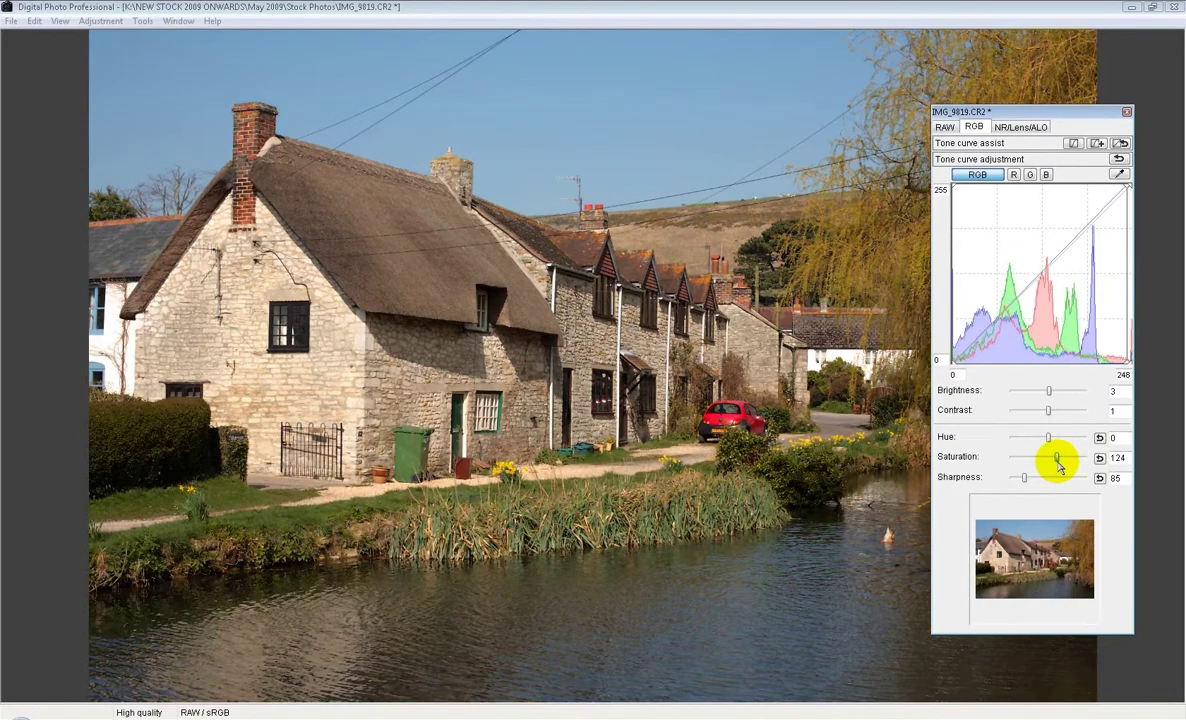
# Move the tool palette clear of the willow tree and revert the adjustments made to IMG_9819.CR2
pyautogui.moveTo(1112, 113); pyautogui.dragTo(1175, 357)
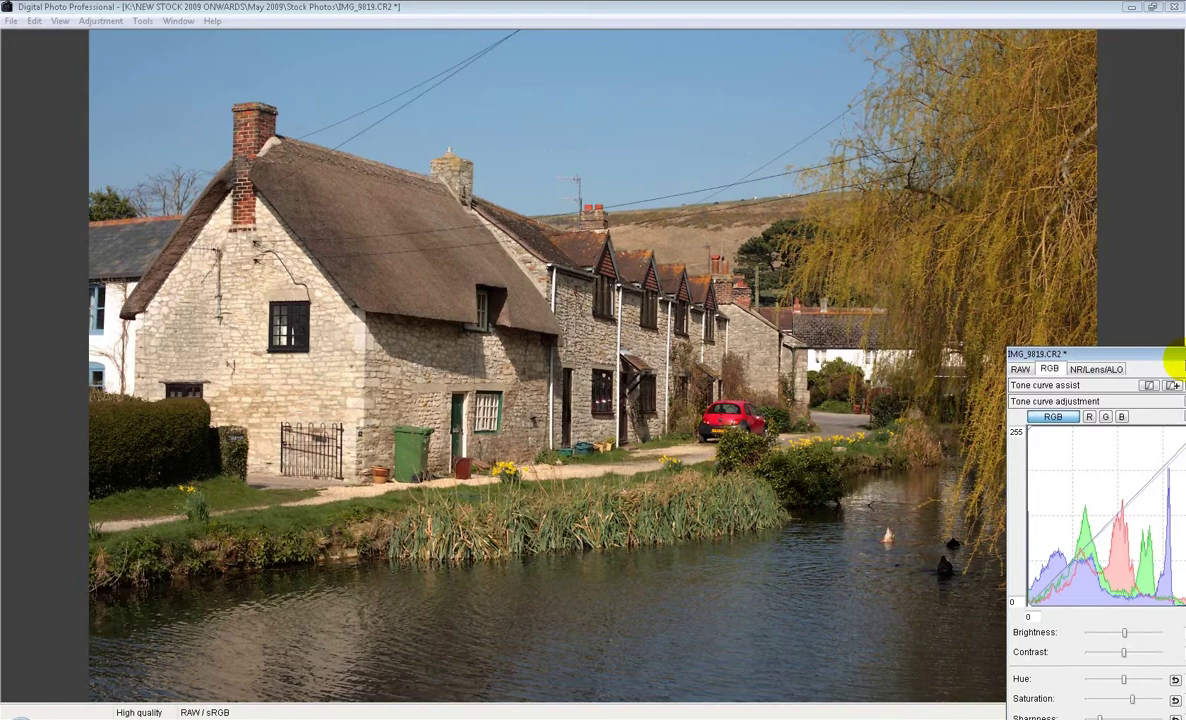
pyautogui.moveTo(1175, 358); pyautogui.dragTo(1152, 115)
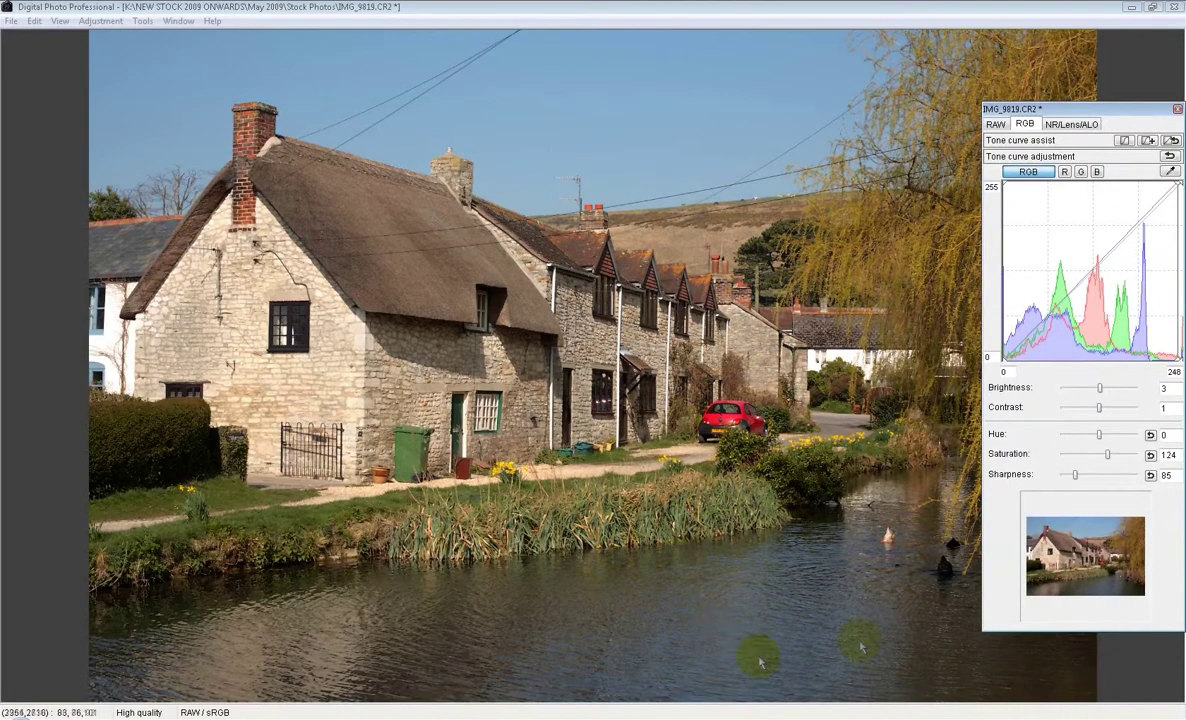
pyautogui.click(717, 350)
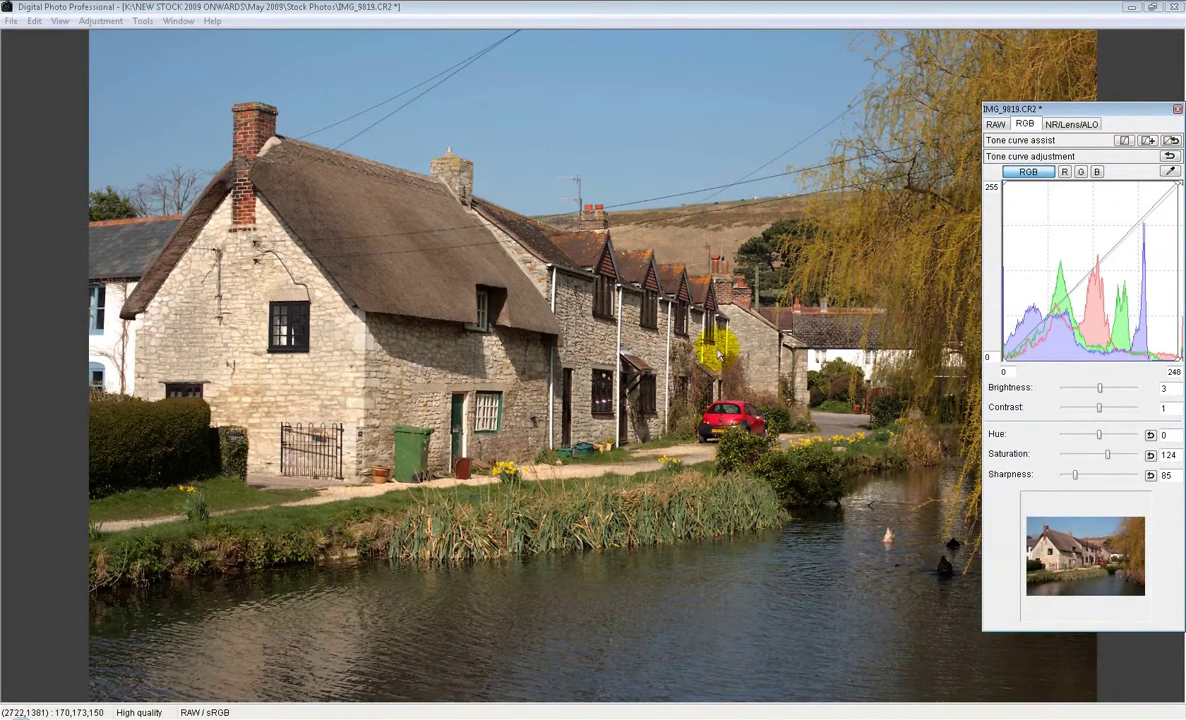
pyautogui.hotkey('ctrl', 'z')
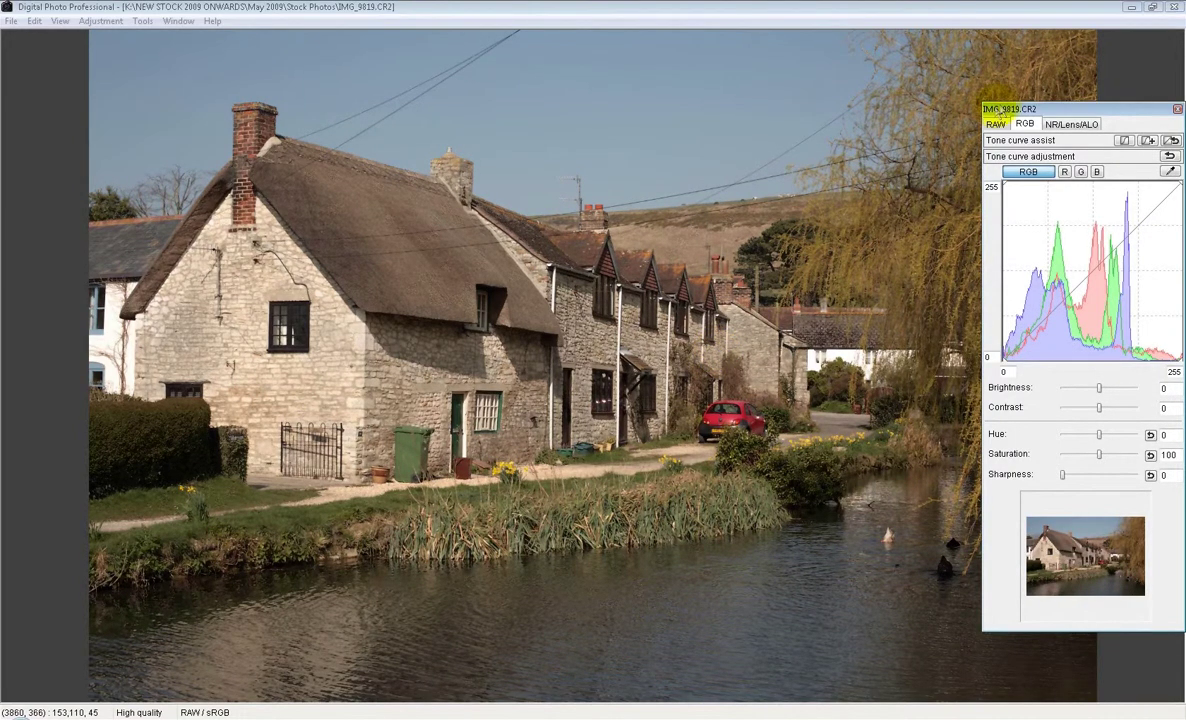
pyautogui.moveTo(1008, 108); pyautogui.dragTo(940, 107)
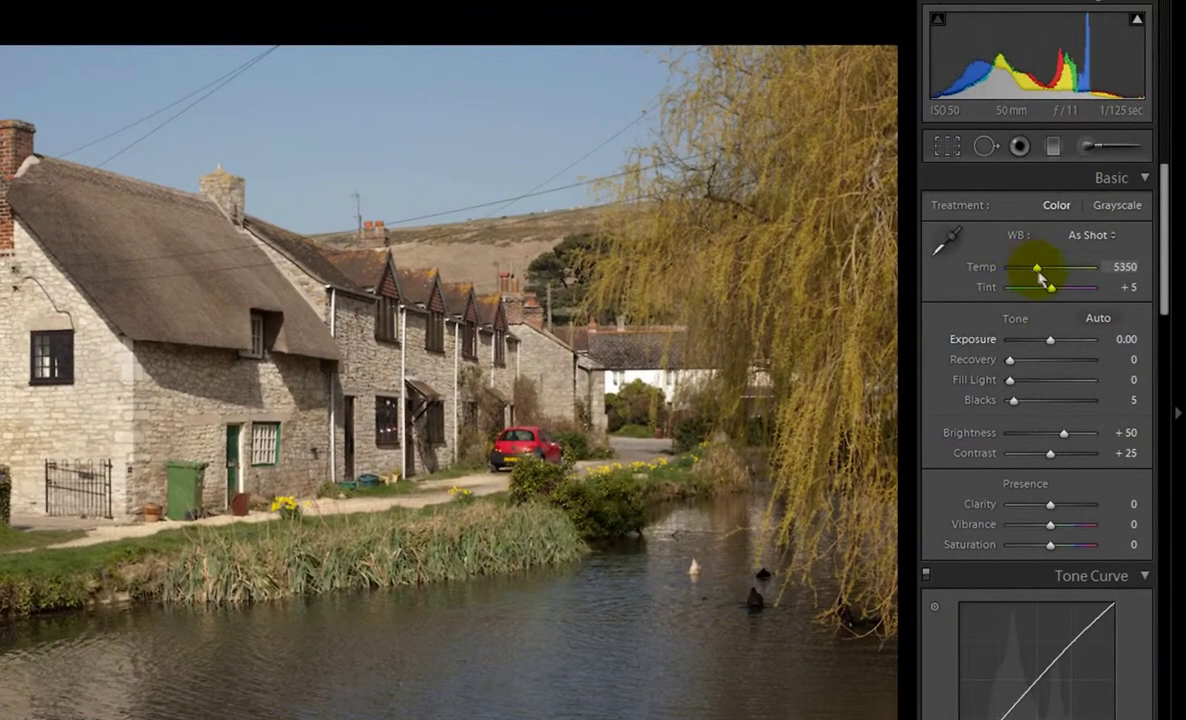
# Switch to Lightroom and set the photo's temperature to 4976, exposure to +0.10 and blacks to 6
pyautogui.moveTo(1038, 271); pyautogui.dragTo(1035, 271)
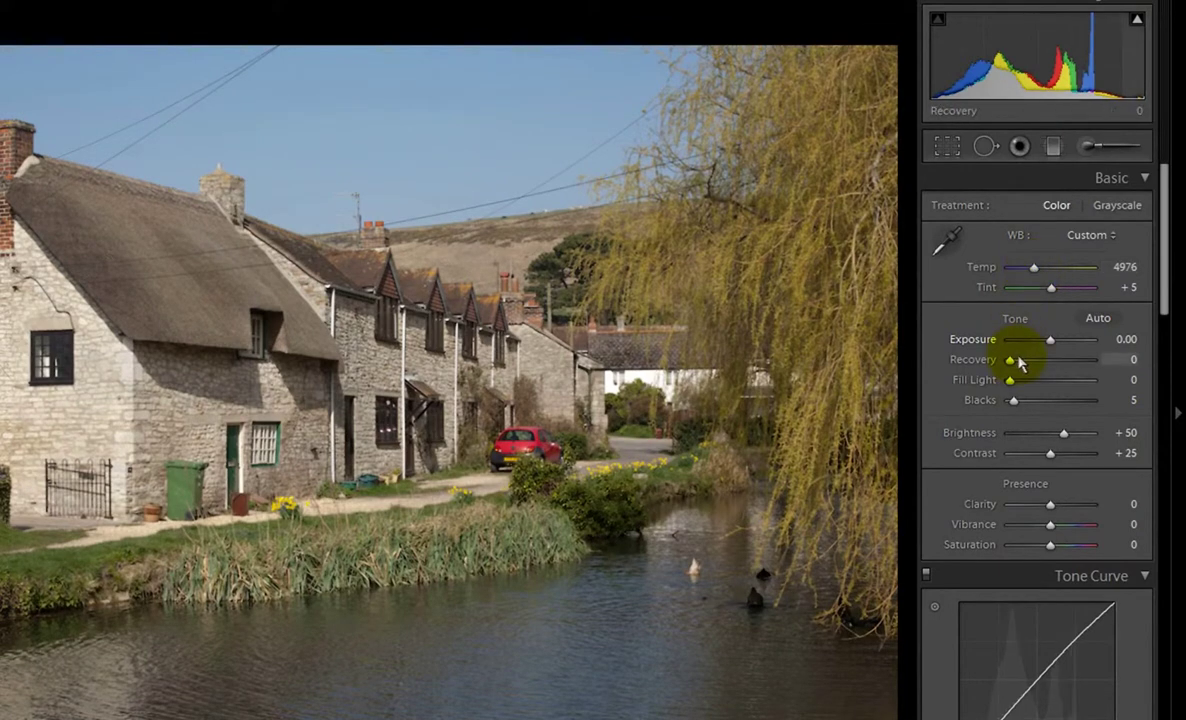
pyautogui.moveTo(1050, 343); pyautogui.dragTo(1054, 344)
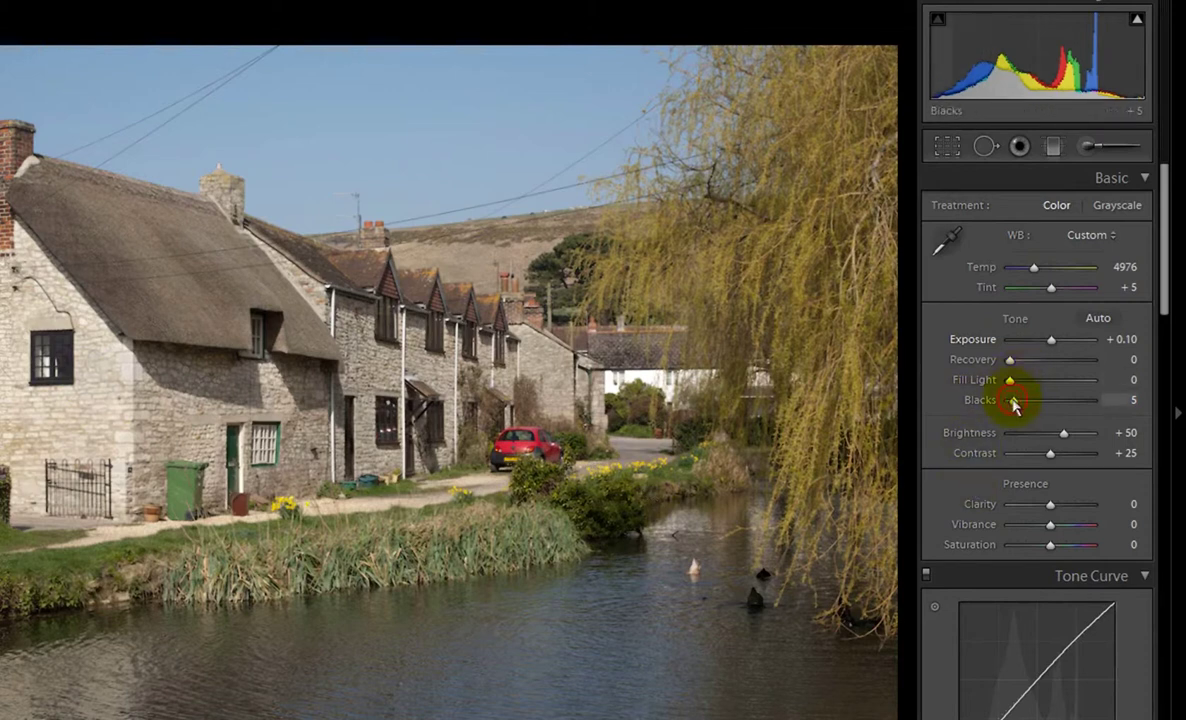
pyautogui.moveTo(1014, 404); pyautogui.dragTo(1015, 404)
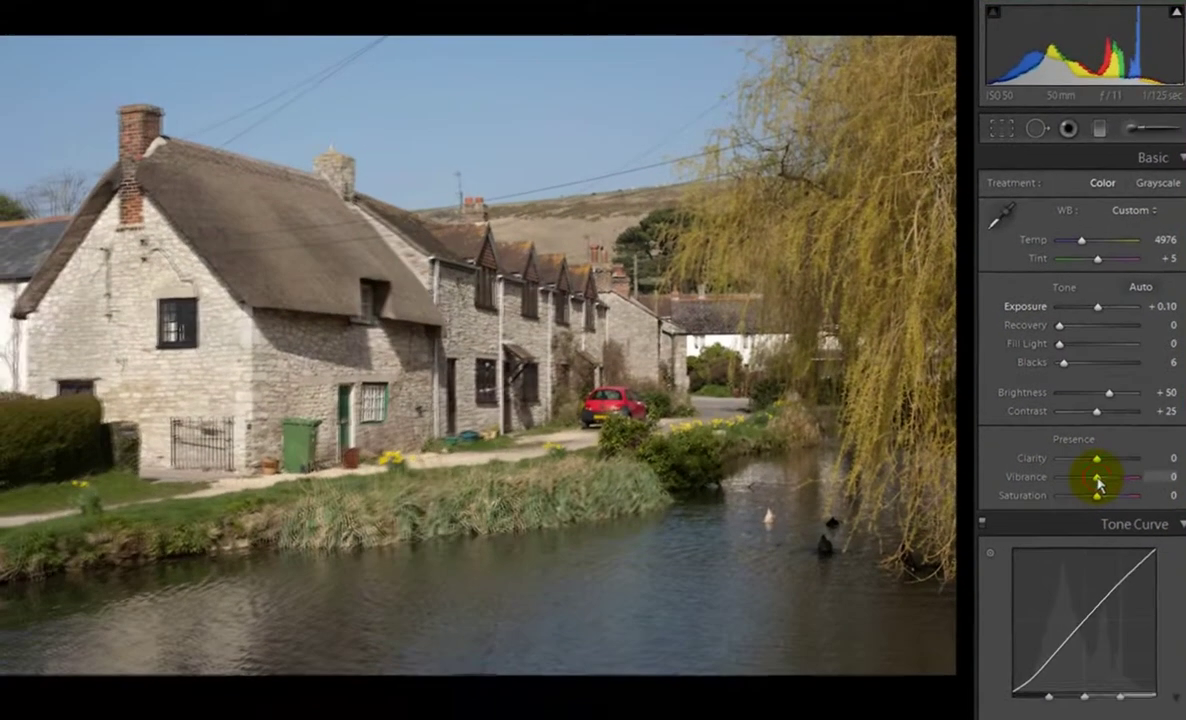
# Try the photo's vibrance at +10 and +100, and reduce it to a subtle boost
pyautogui.moveTo(1050, 524); pyautogui.dragTo(1053, 528)
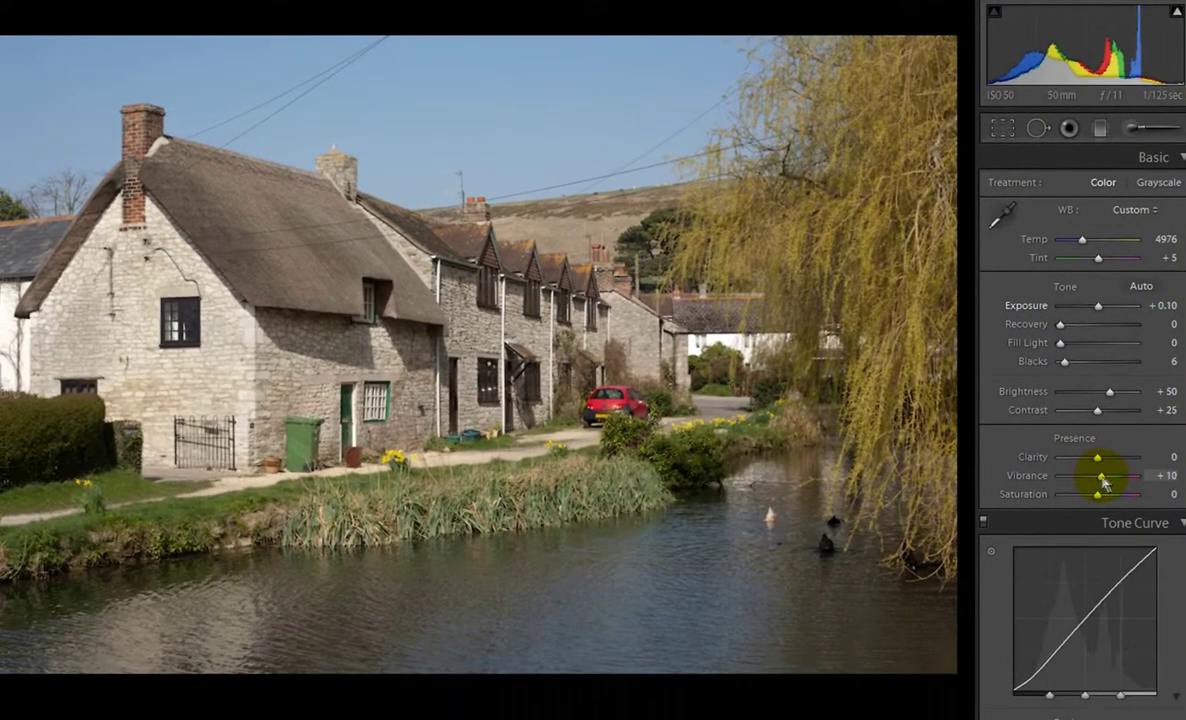
pyautogui.moveTo(1100, 483); pyautogui.dragTo(1165, 483)
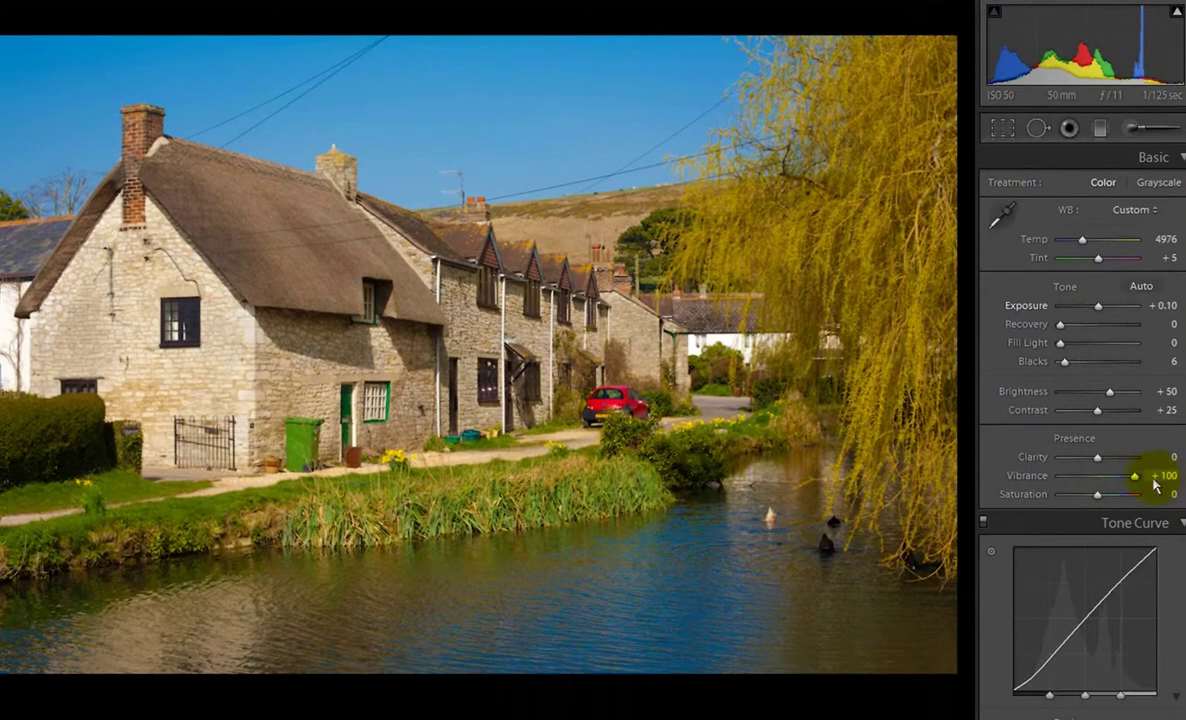
pyautogui.moveTo(1136, 478); pyautogui.dragTo(1101, 502)
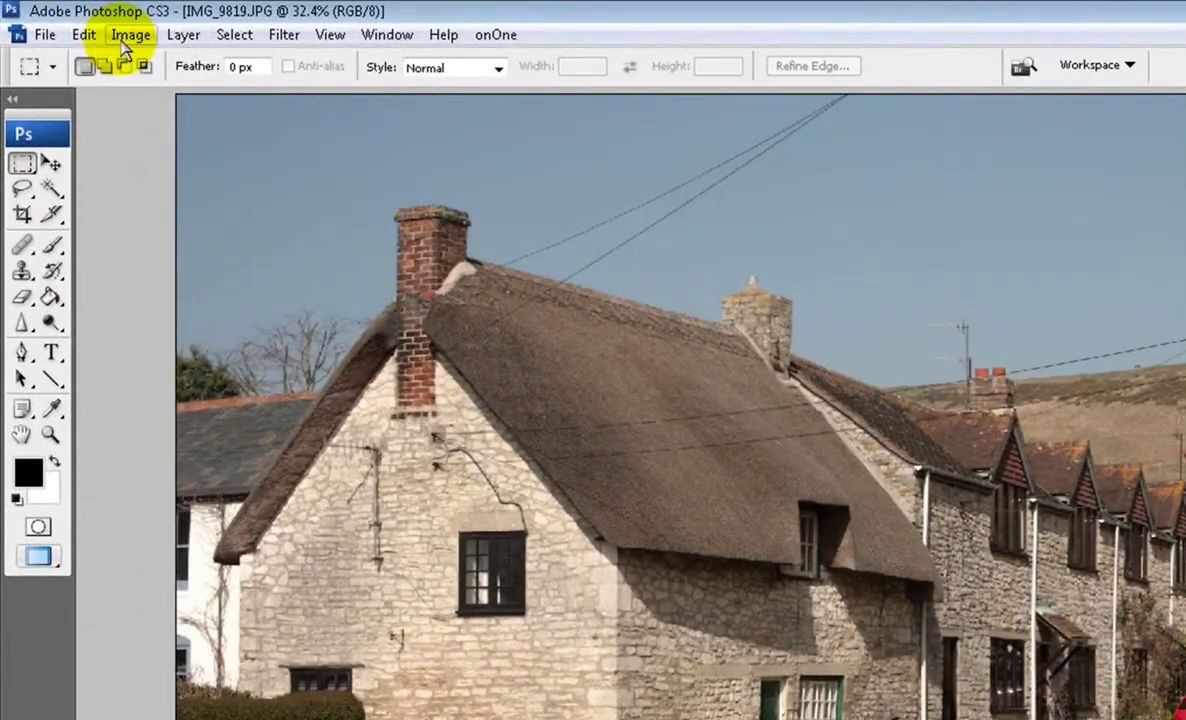
# Switch to Photoshop and use Color Balance on IMG_9819.JPG to shift the midtones to -4 towards cyan
pyautogui.click(123, 42)
pyautogui.moveTo(166, 104)
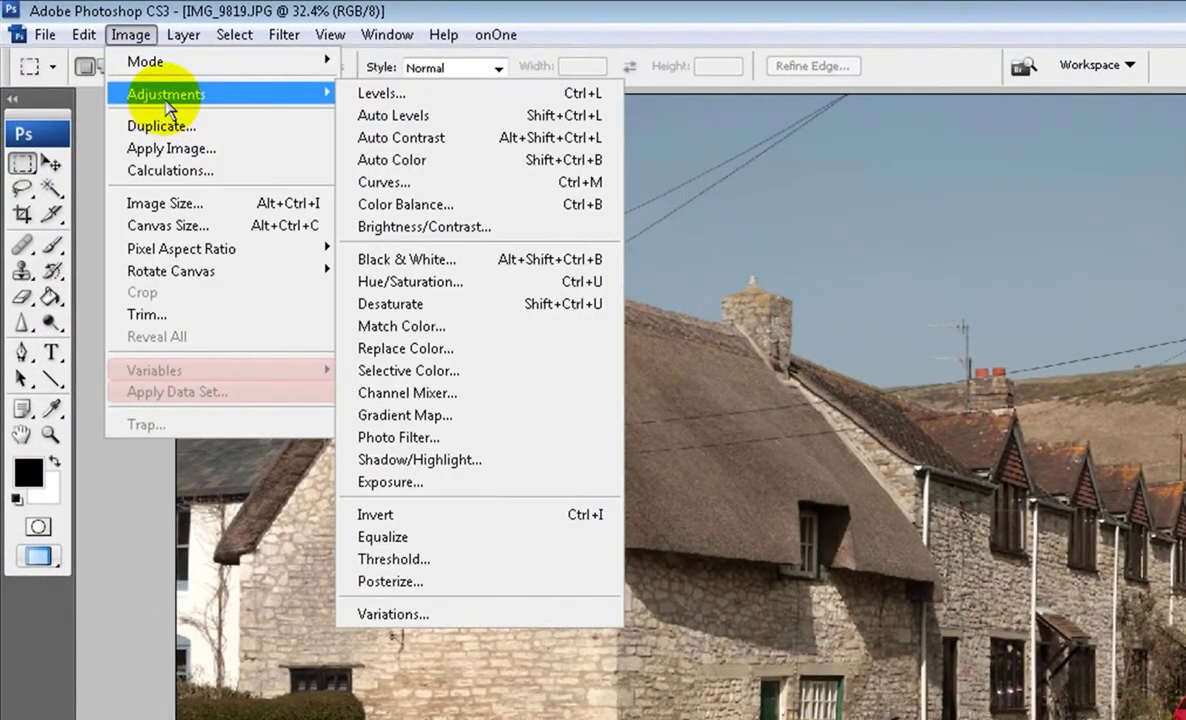
pyautogui.click(378, 204)
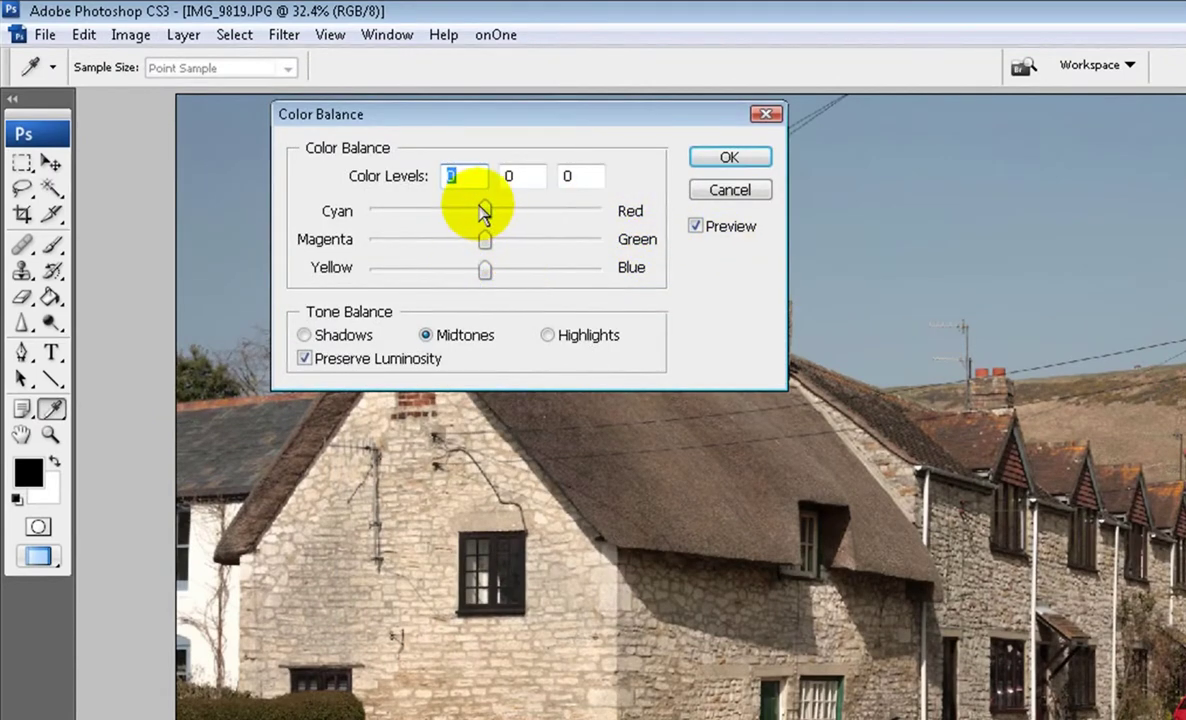
pyautogui.moveTo(485, 215)
pyautogui.mouseDown()
pyautogui.moveTo(476, 210)
pyautogui.moveTo(486, 216)
pyautogui.mouseUp()
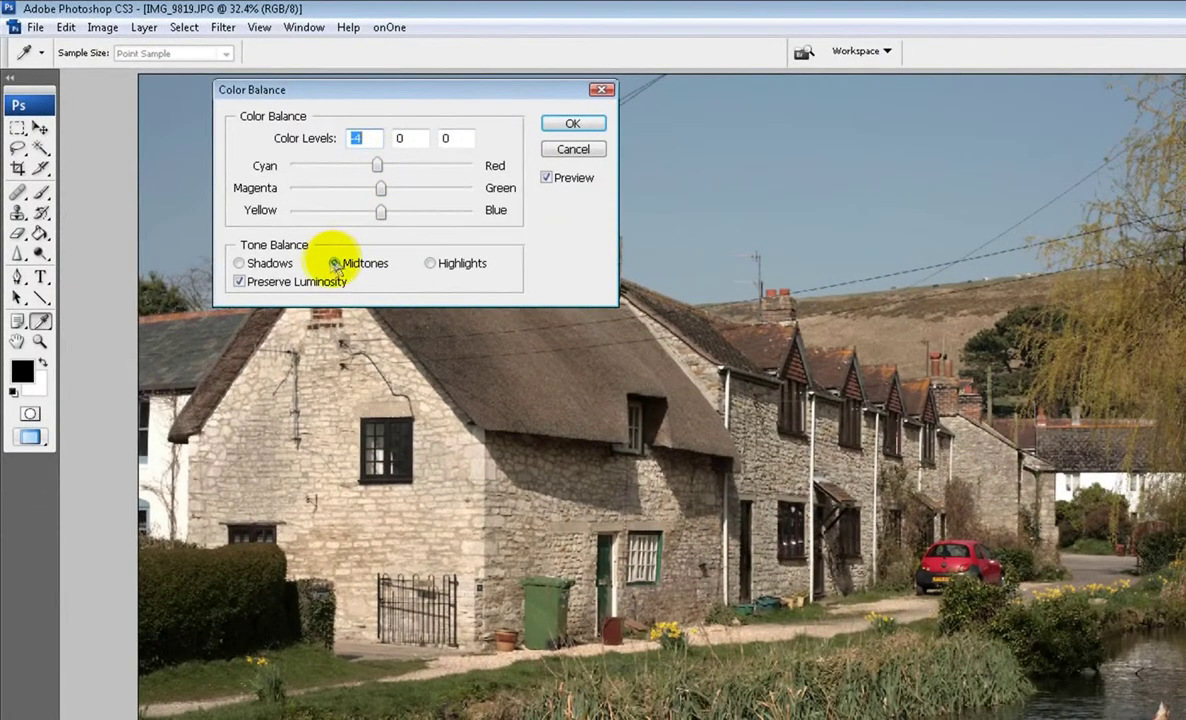
pyautogui.moveTo(381, 221); pyautogui.dragTo(380, 172)
# Set the highlight color levels to -4, 0 and +4, compare with the preview off and on, and apply the color balance
pyautogui.click(430, 263)
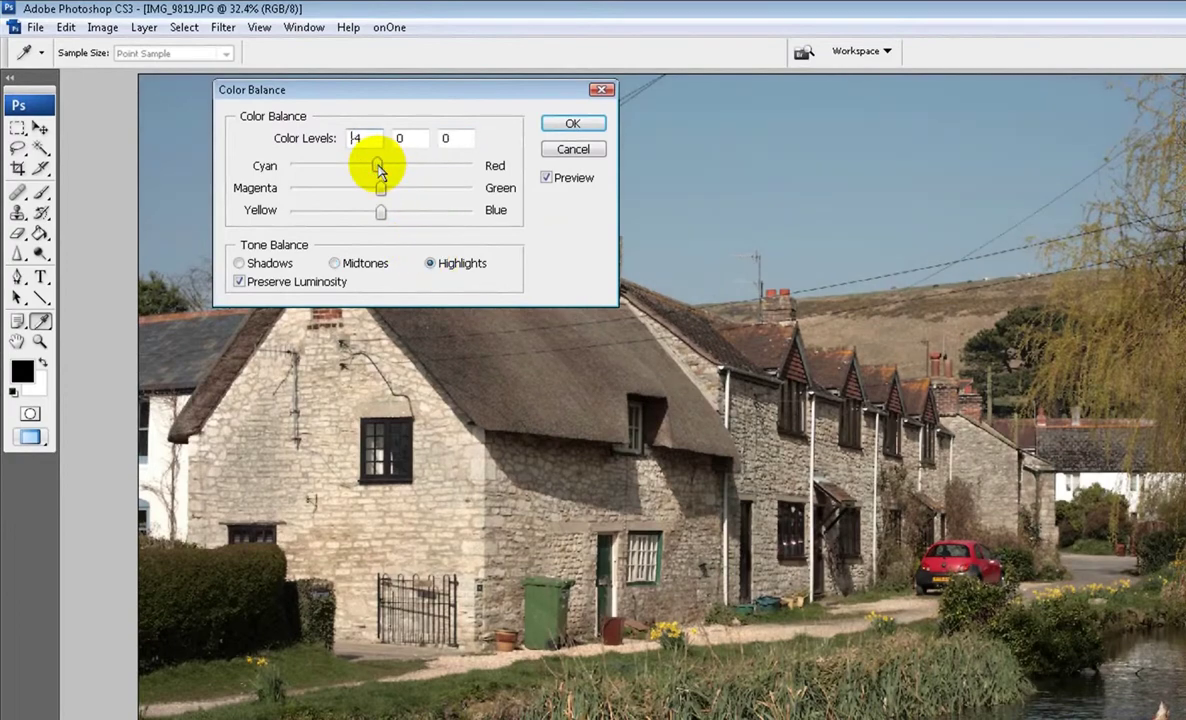
pyautogui.moveTo(384, 212); pyautogui.dragTo(385, 210)
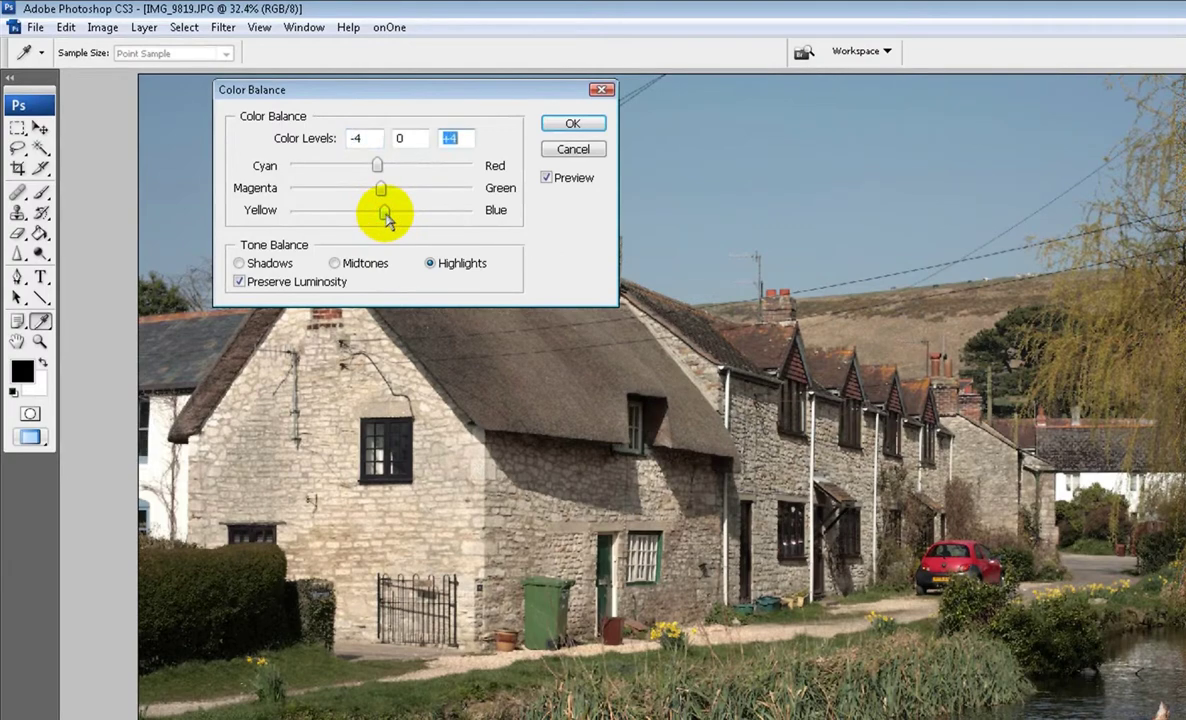
pyautogui.click(548, 179)
pyautogui.click(548, 179)
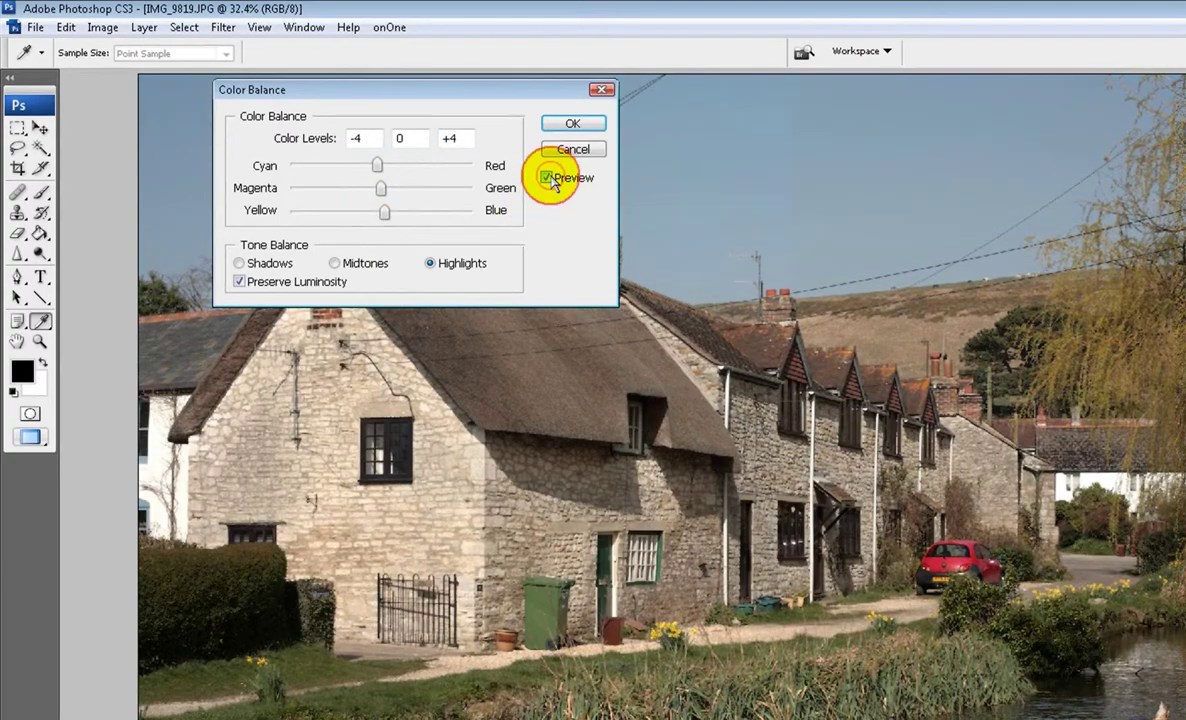
pyautogui.click(548, 179)
pyautogui.click(548, 179)
pyautogui.click(548, 179)
pyautogui.click(548, 179)
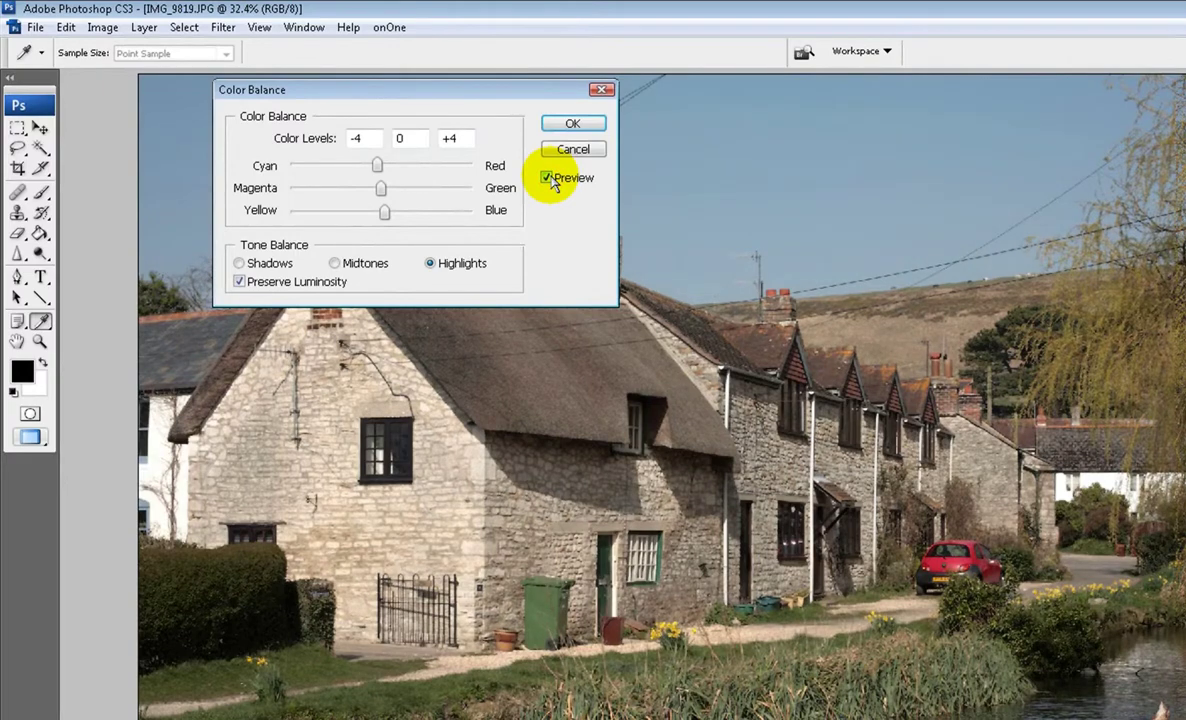
pyautogui.click(572, 123)
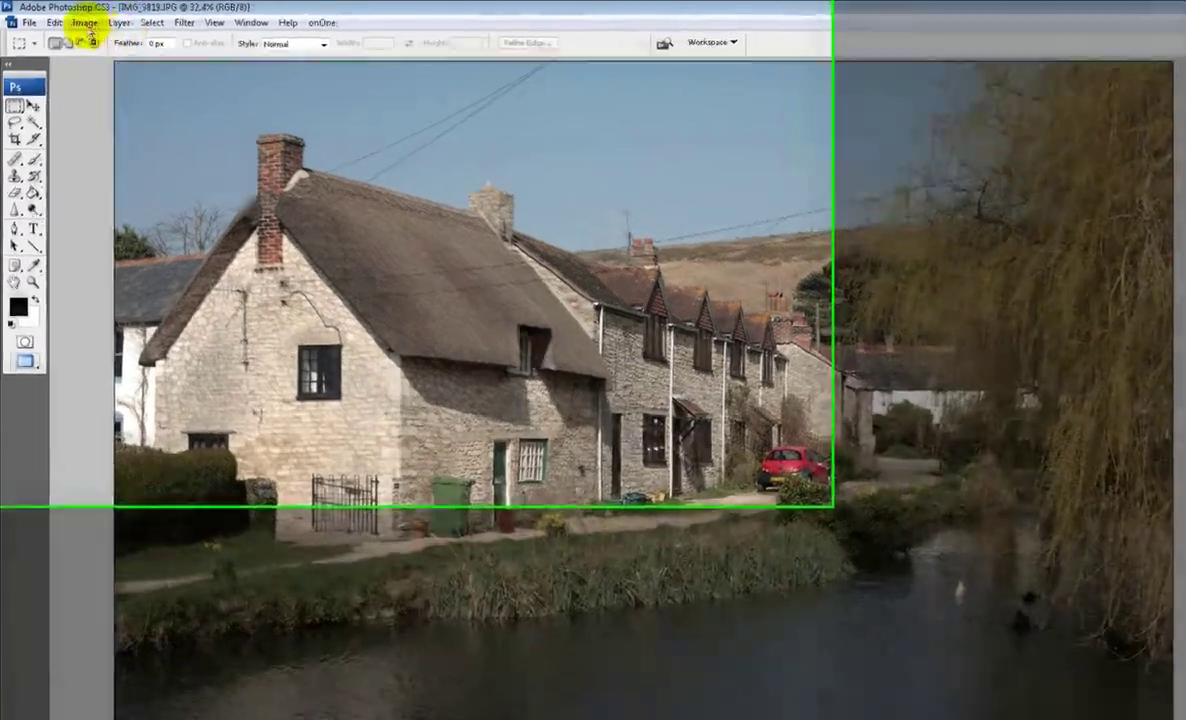
# Raise the photo's master saturation slightly with Hue/Saturation and apply the adjustment
pyautogui.click(88, 25)
pyautogui.moveTo(82, 55)
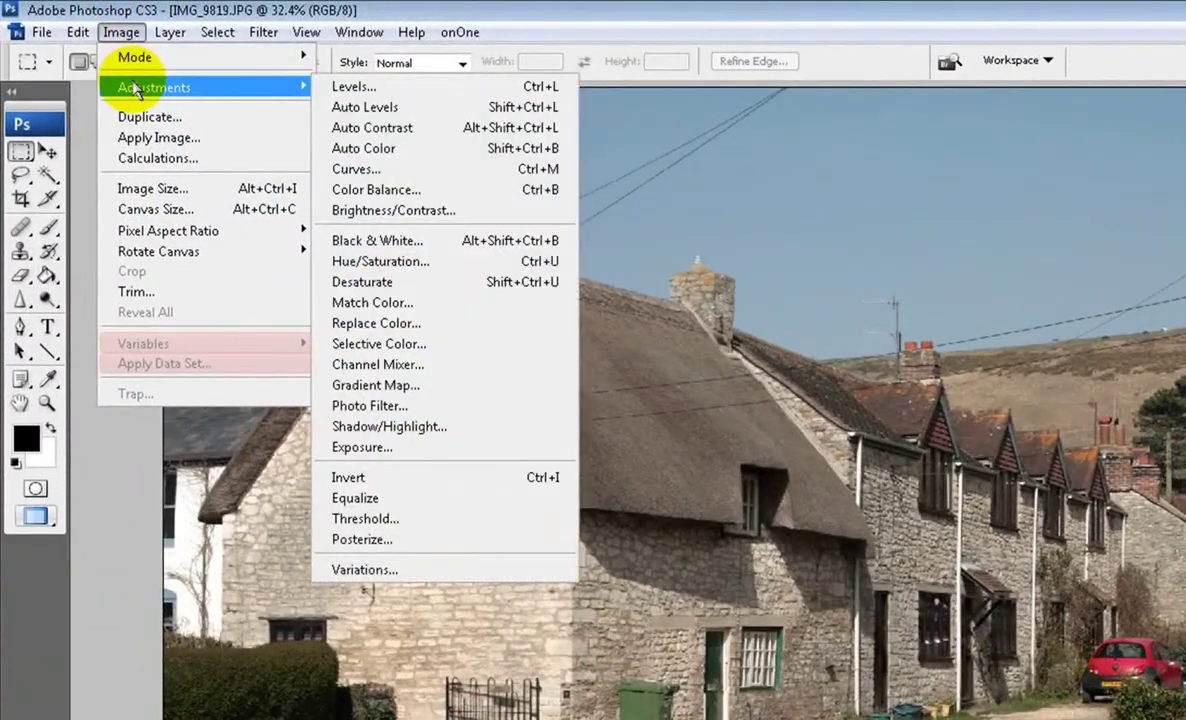
pyautogui.click(424, 276)
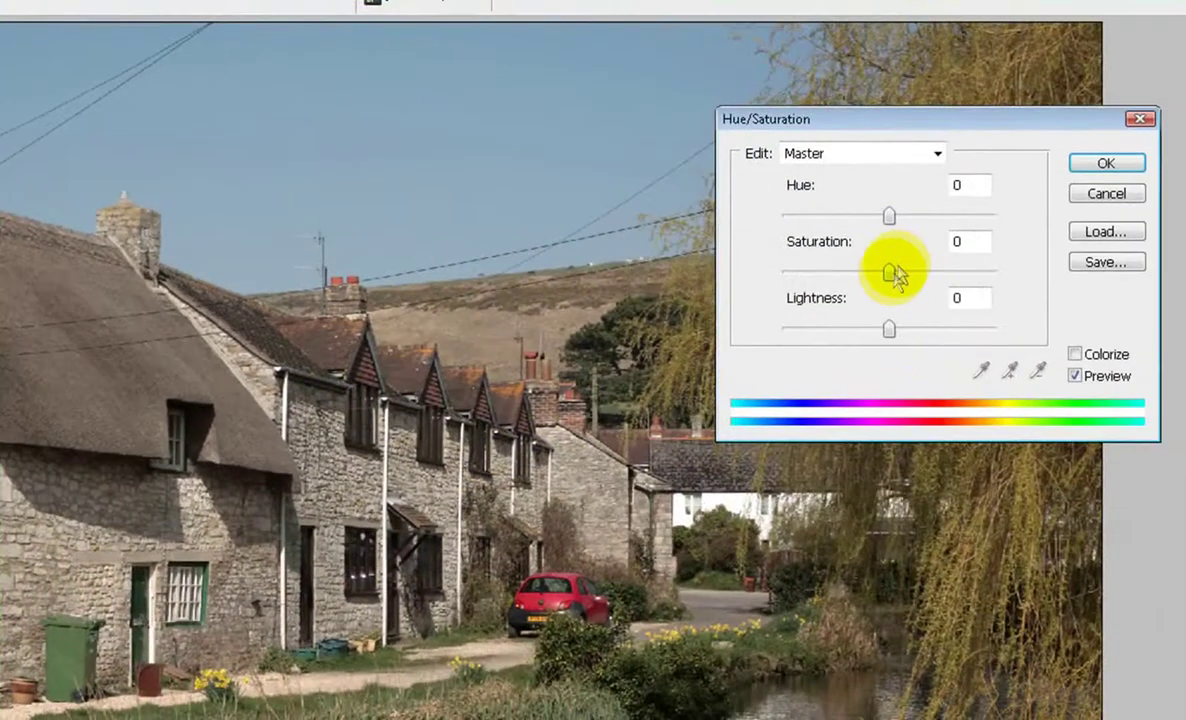
pyautogui.moveTo(897, 276); pyautogui.dragTo(889, 273)
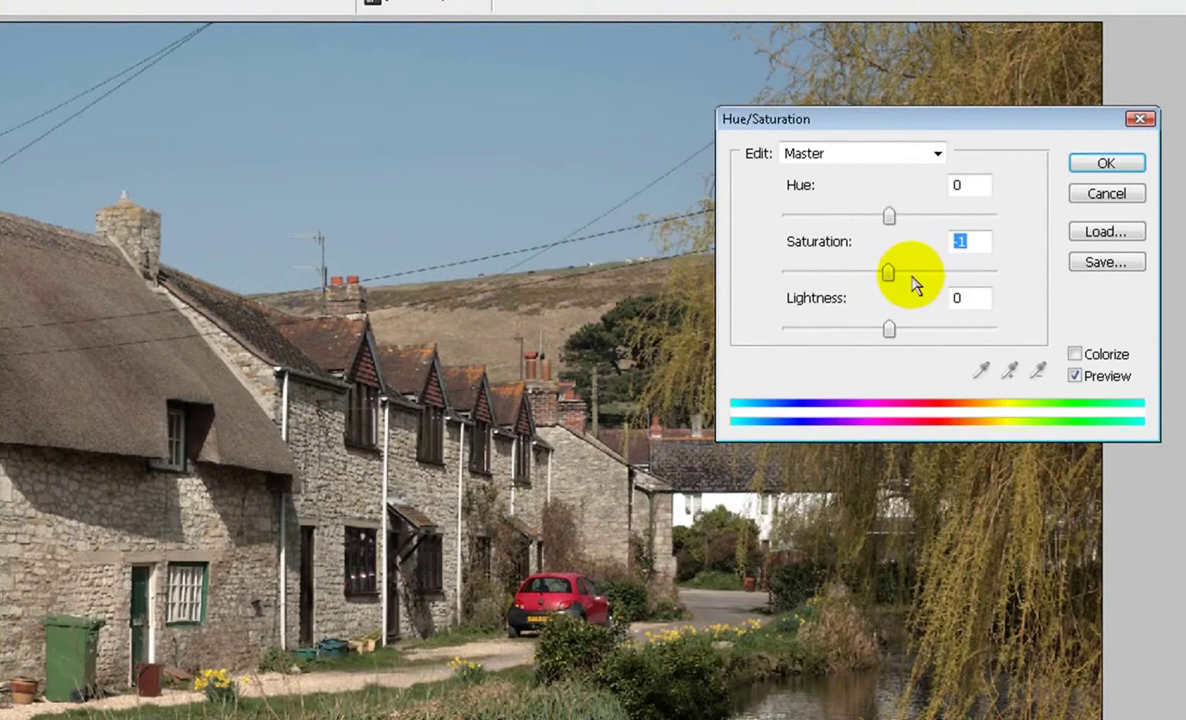
pyautogui.moveTo(888, 277)
pyautogui.mouseDown()
pyautogui.moveTo(939, 281)
pyautogui.moveTo(895, 284)
pyautogui.mouseUp()
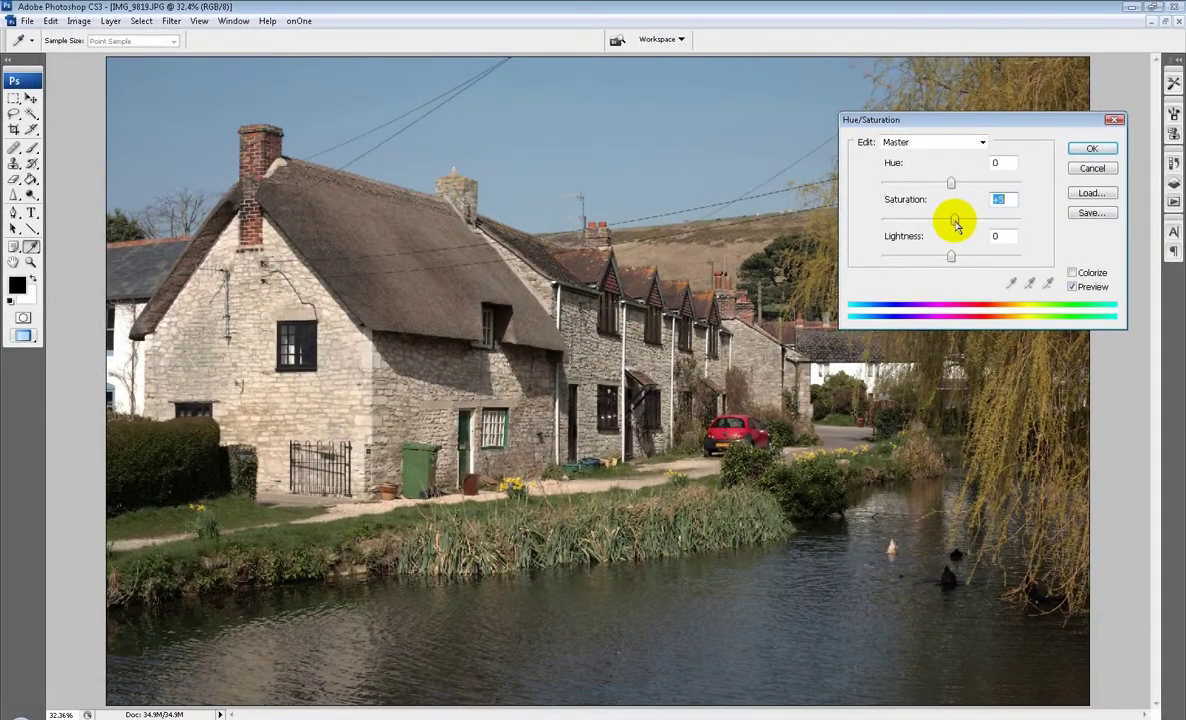
pyautogui.click(1090, 149)
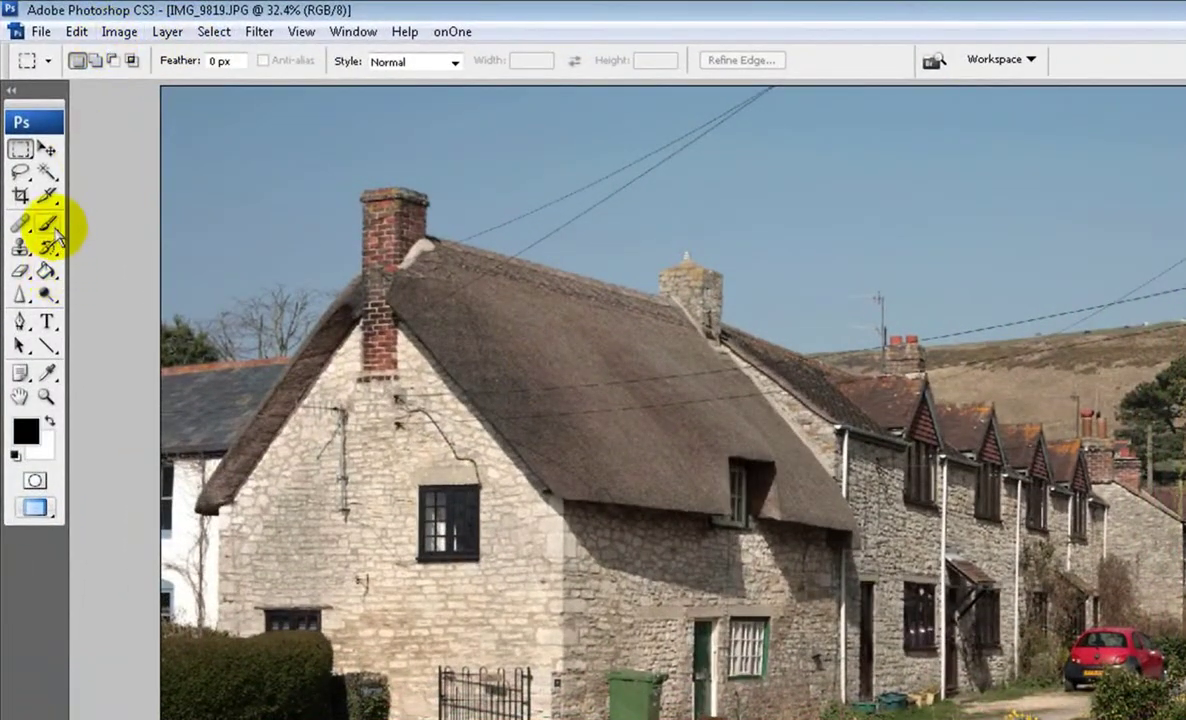
# Set up the Sponge tool in Saturate mode with a soft 569 px brush and 4% flow
pyautogui.click(44, 295)
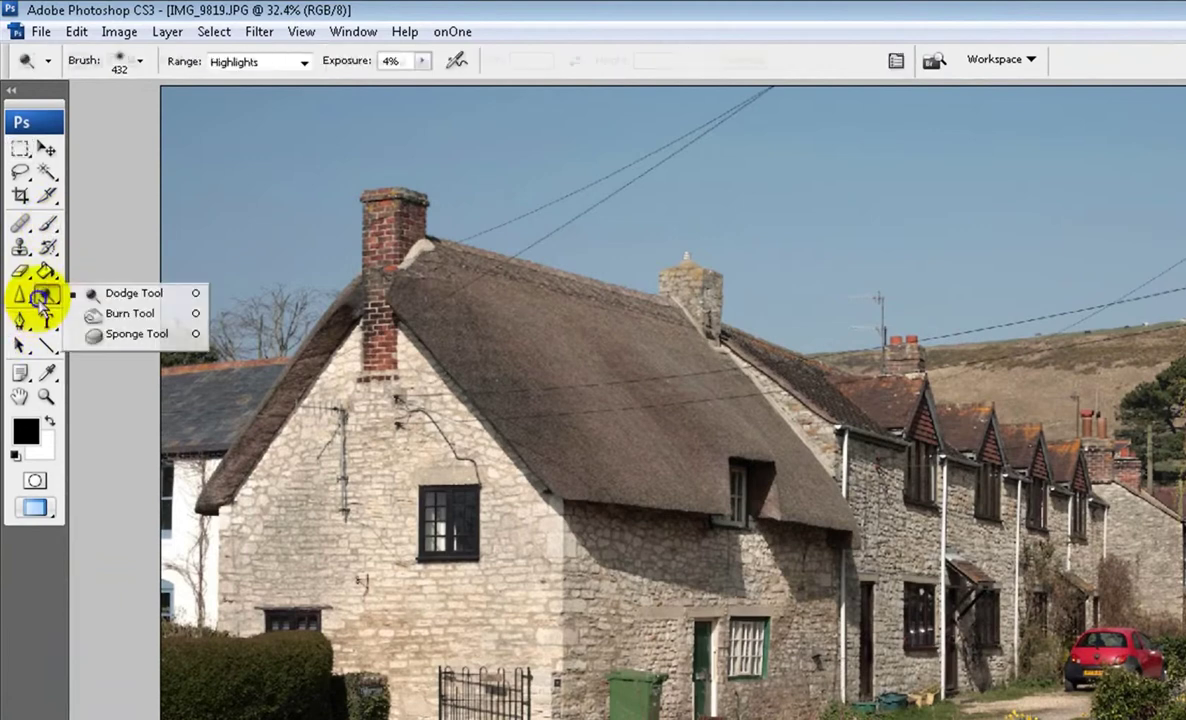
pyautogui.click(120, 336)
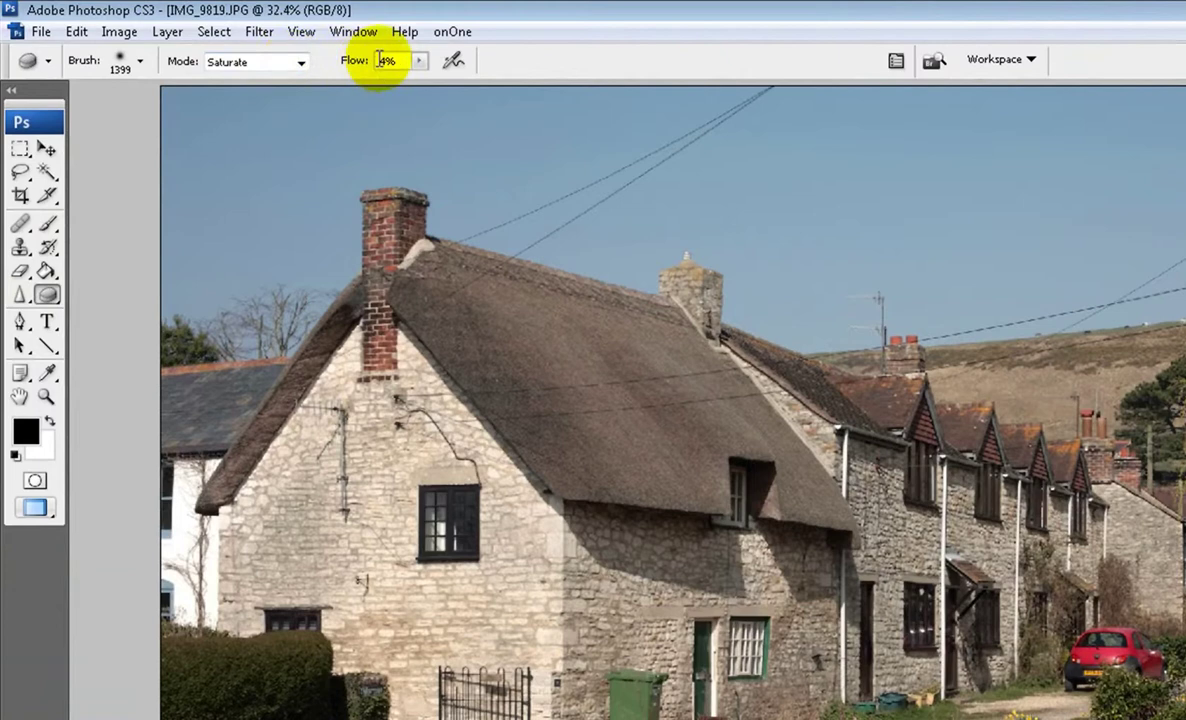
pyautogui.click(140, 61)
pyautogui.moveTo(228, 118); pyautogui.dragTo(212, 119)
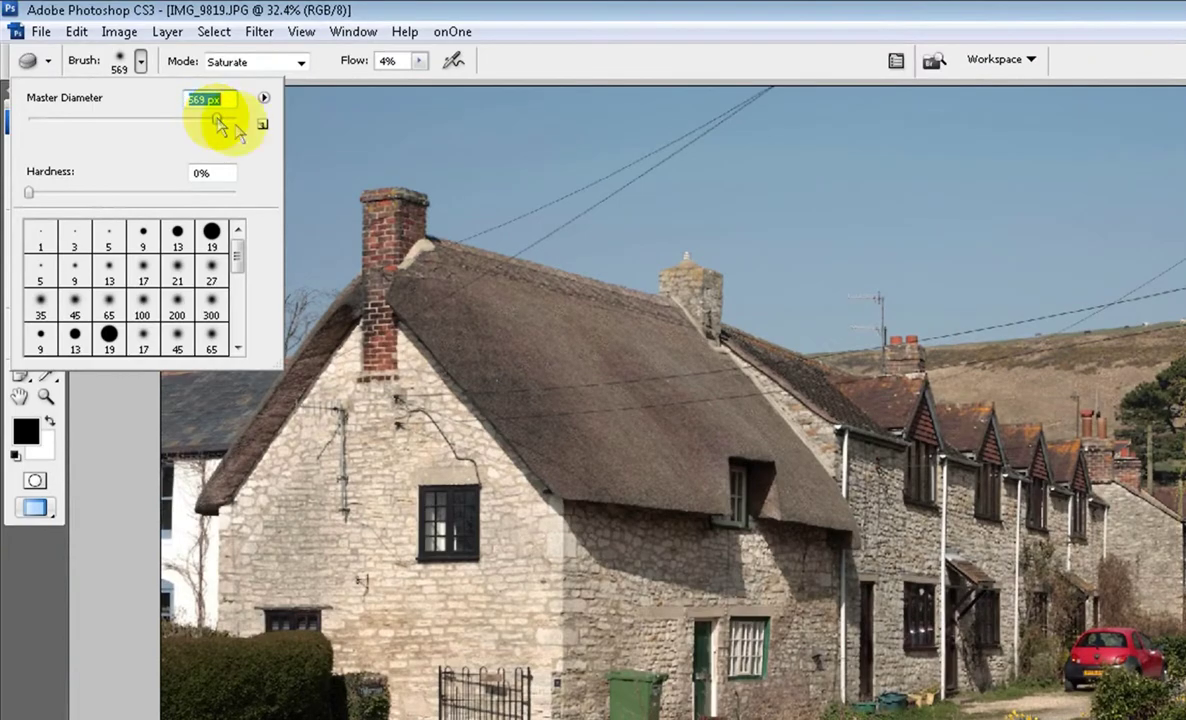
pyautogui.click(593, 403)
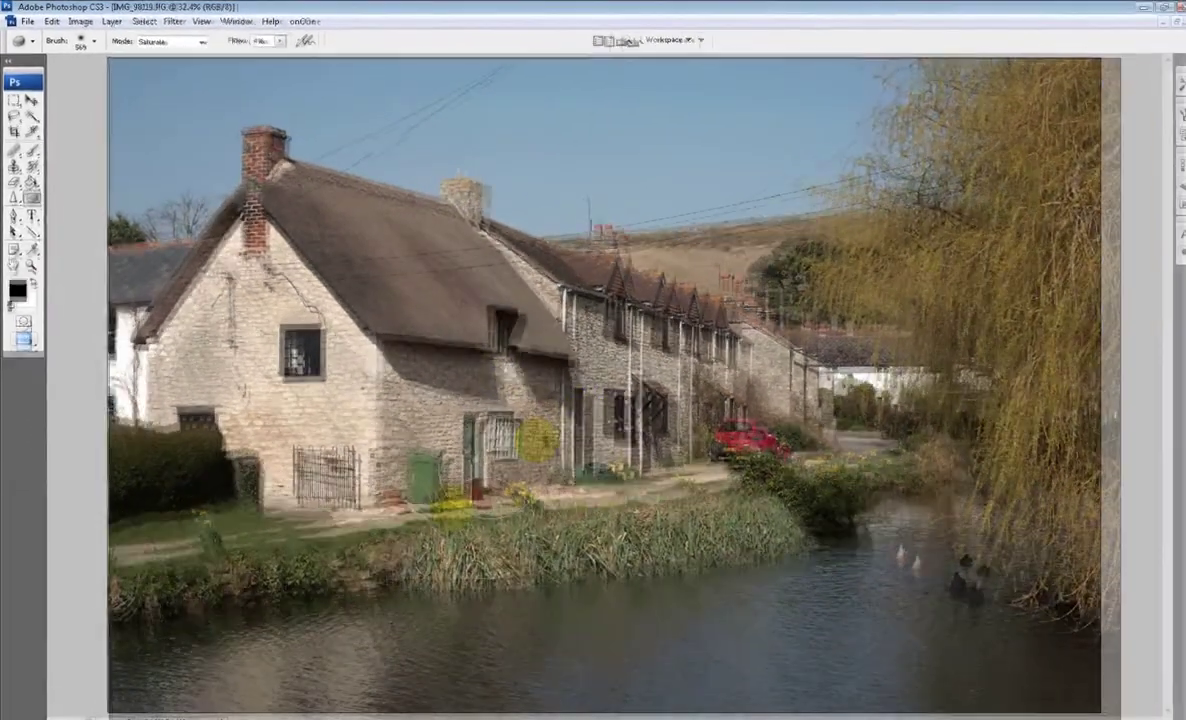
pyautogui.moveTo(810, 610); pyautogui.dragTo(823, 585)
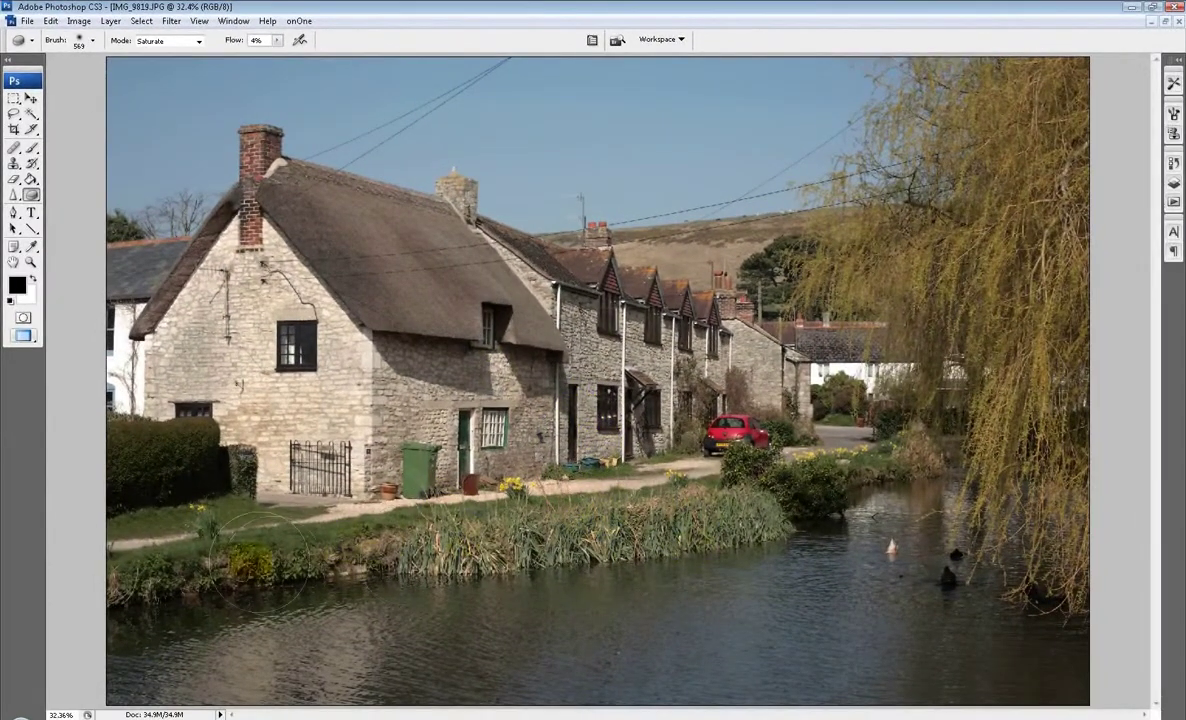
pyautogui.click(186, 289)
pyautogui.moveTo(186, 289)
pyautogui.mouseDown()
pyautogui.moveTo(330, 395)
pyautogui.moveTo(490, 382)
pyautogui.moveTo(630, 400)
pyautogui.moveTo(650, 425)
pyautogui.moveTo(490, 555)
pyautogui.moveTo(500, 537)
pyautogui.mouseUp()
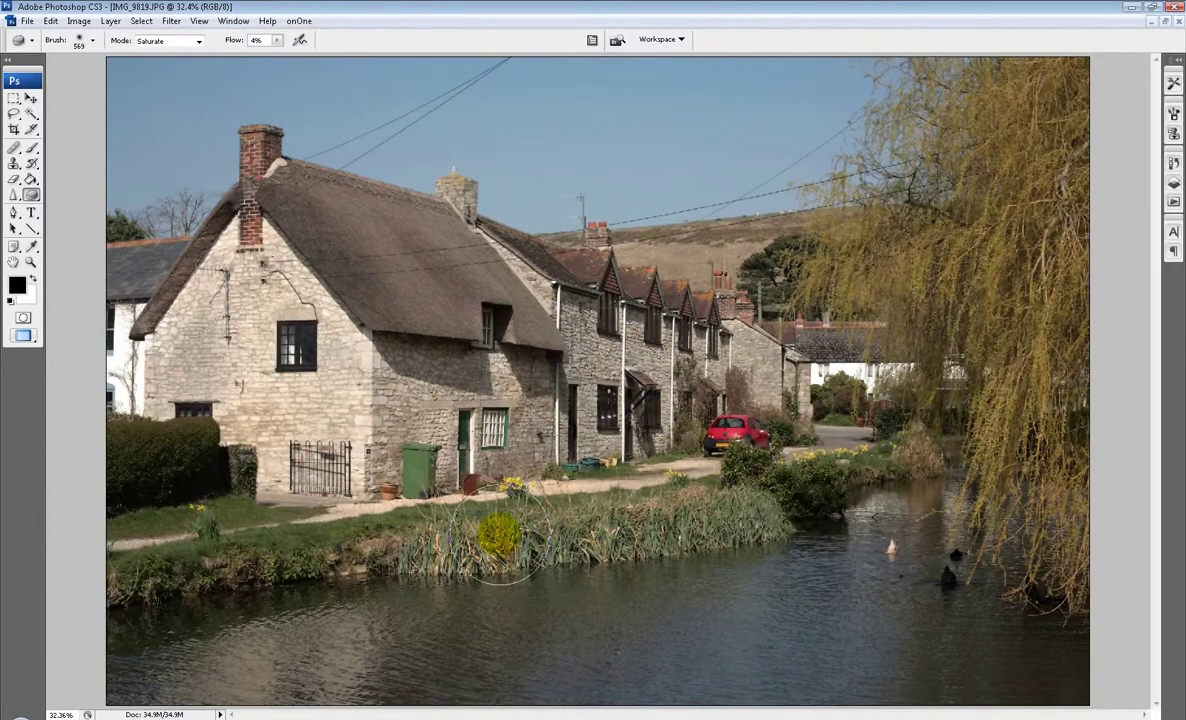
pyautogui.moveTo(503, 535)
pyautogui.mouseDown()
pyautogui.moveTo(415, 550)
pyautogui.moveTo(440, 562)
pyautogui.moveTo(265, 235)
pyautogui.moveTo(355, 175)
pyautogui.moveTo(468, 345)
pyautogui.mouseUp()
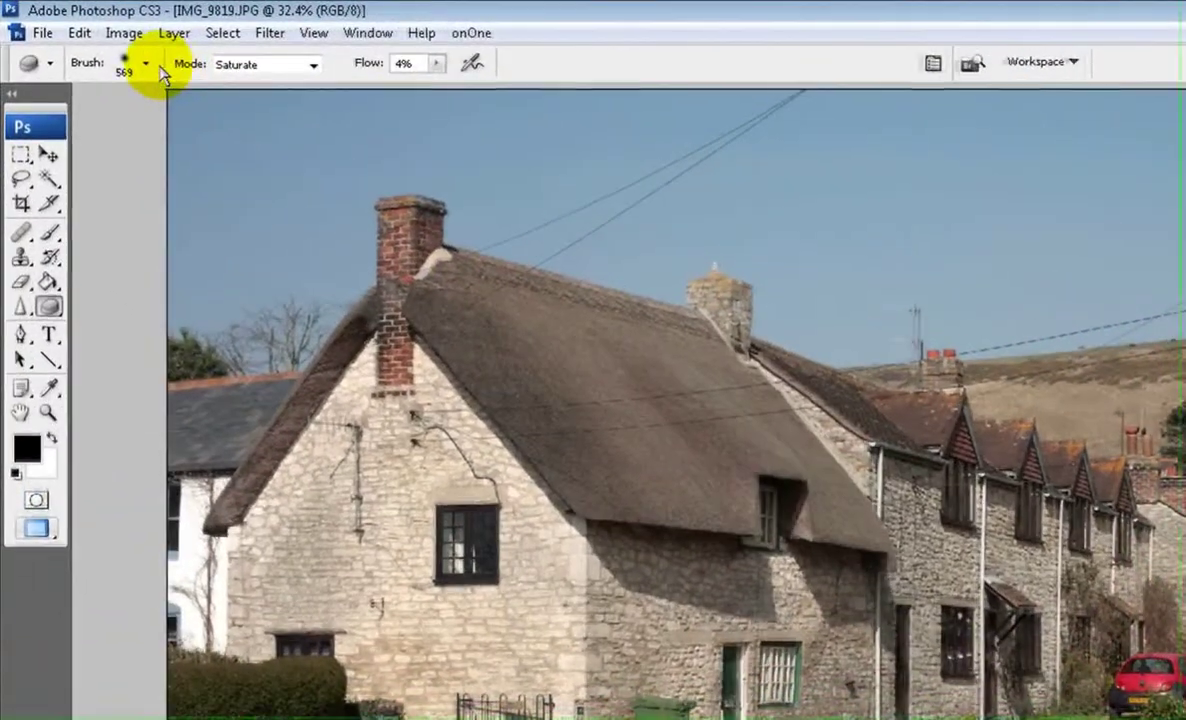
# Review the Sponge tool's brush settings and its Desaturate and Saturate modes, keeping Saturate selected
pyautogui.click(82, 40)
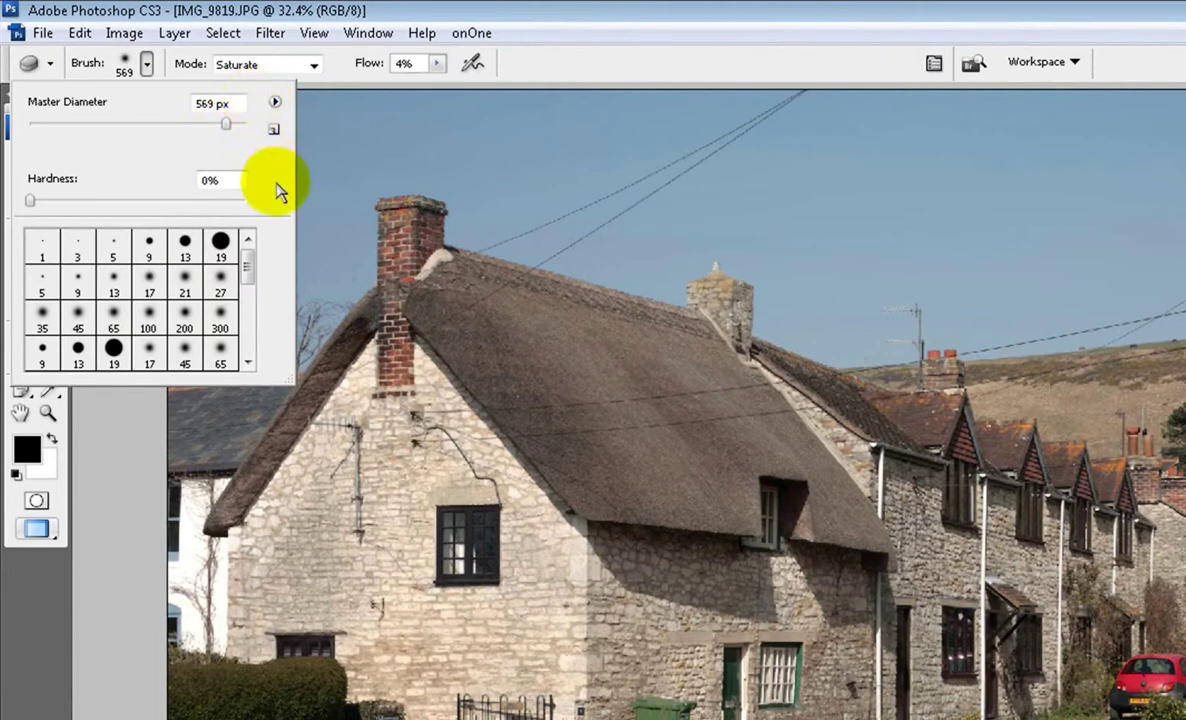
pyautogui.click(314, 66)
pyautogui.click(314, 66)
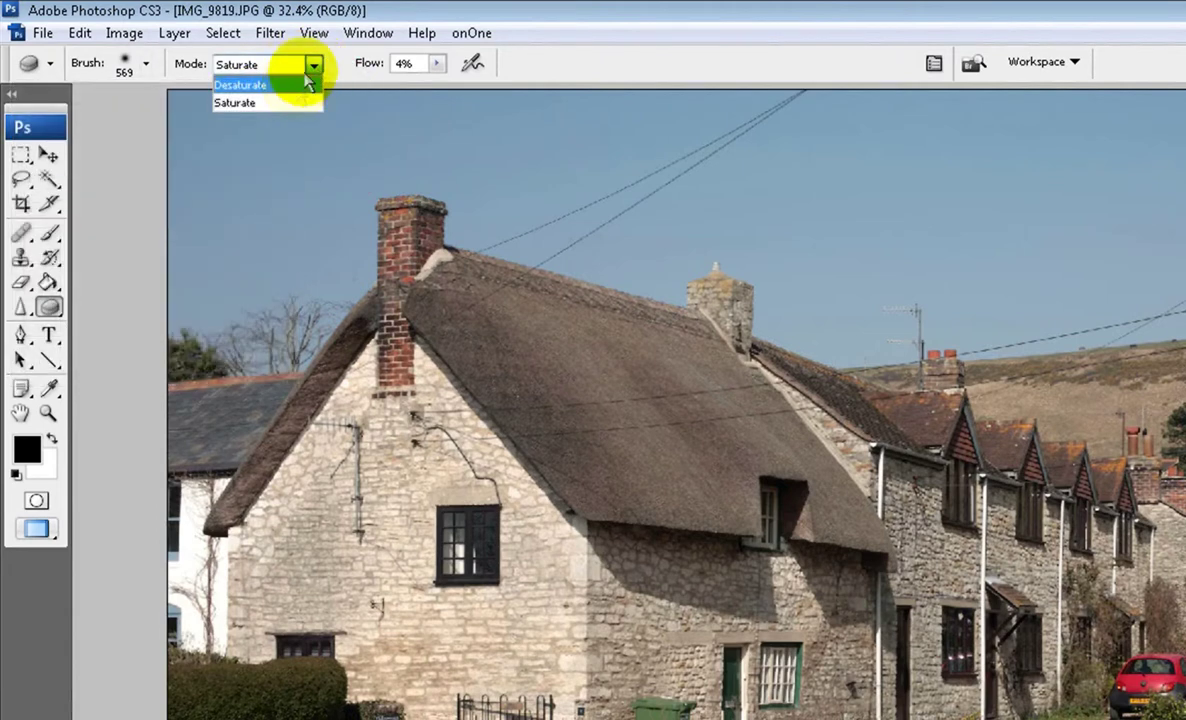
pyautogui.click(311, 63)
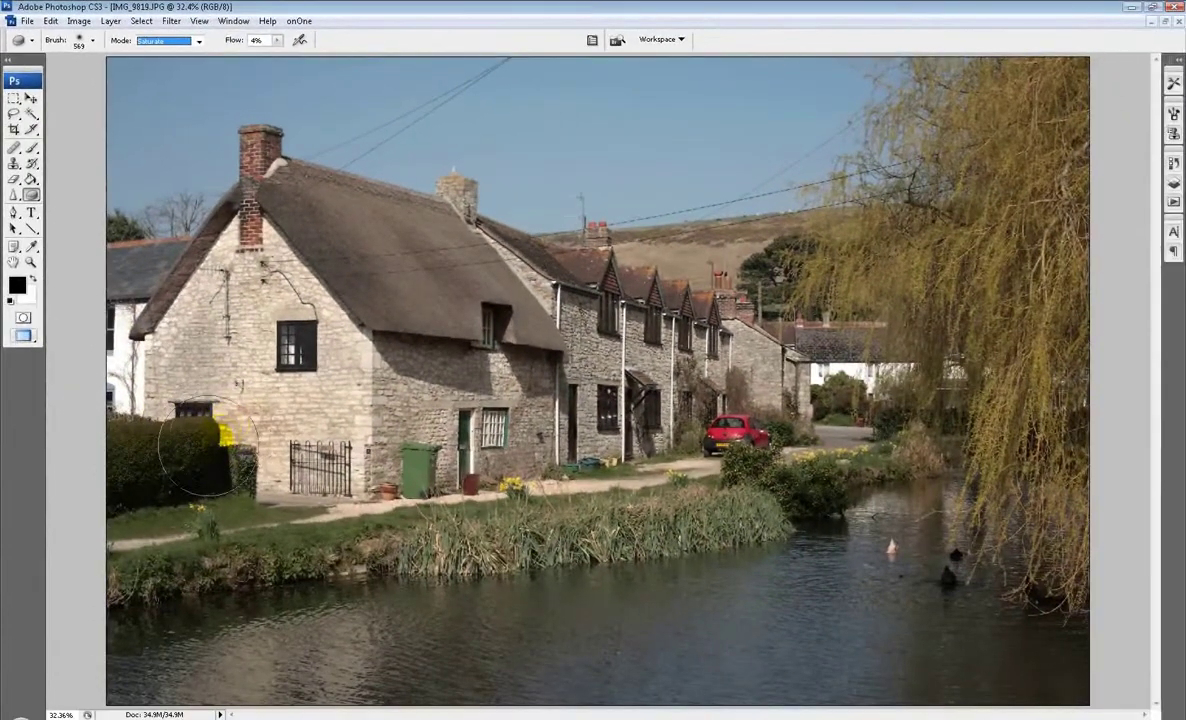
# Brush over the hedge, reeds, water, sky and hillside with the Sponge to strengthen their color saturation
pyautogui.click(208, 447)
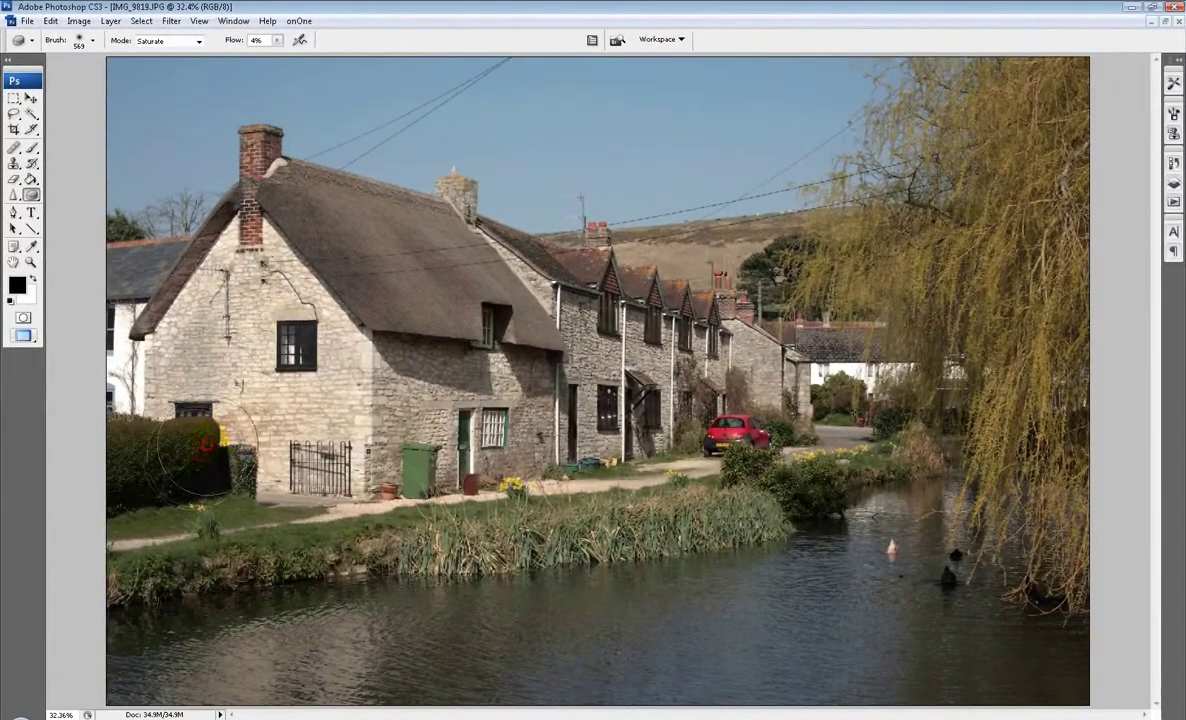
pyautogui.moveTo(423, 508); pyautogui.dragTo(518, 540)
pyautogui.moveTo(620, 420)
pyautogui.mouseDown()
pyautogui.moveTo(560, 500)
pyautogui.moveTo(790, 485)
pyautogui.mouseUp()
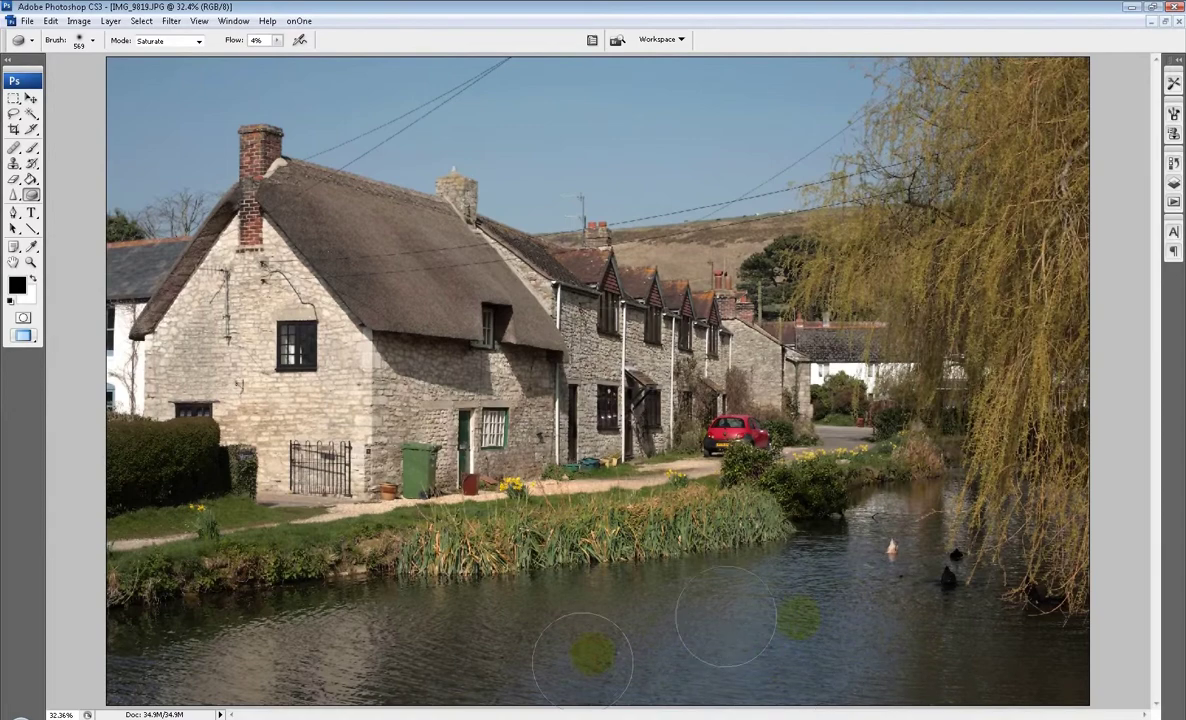
pyautogui.moveTo(450, 560); pyautogui.dragTo(462, 596)
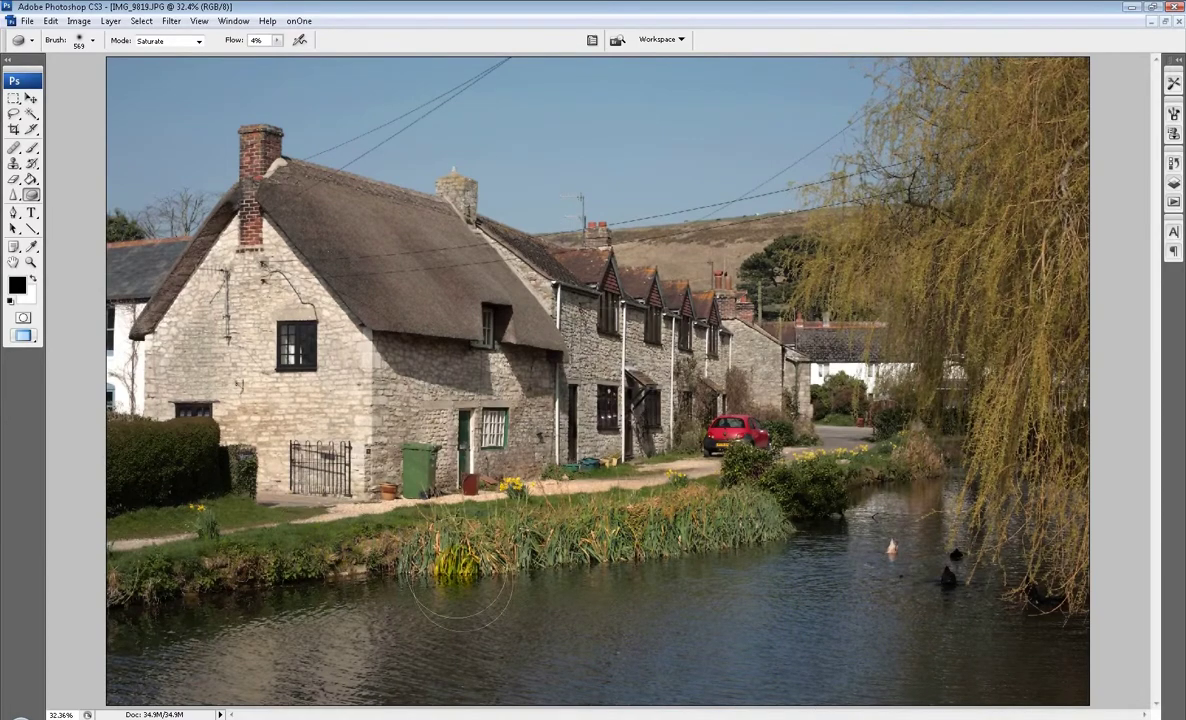
pyautogui.click(162, 292)
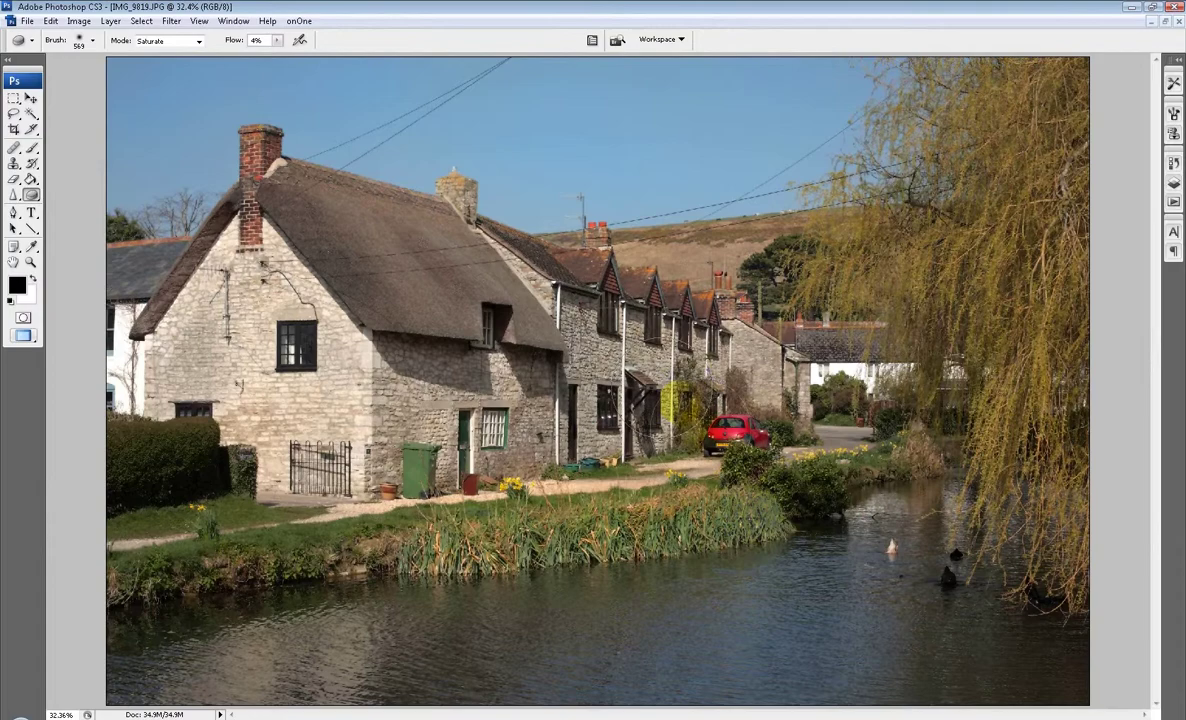
# Tone down the two bright orange chimney pots using the Sponge in Desaturate mode with a 47 px brush, and put the Sponge away
pyautogui.scroll(6, 597, 240)
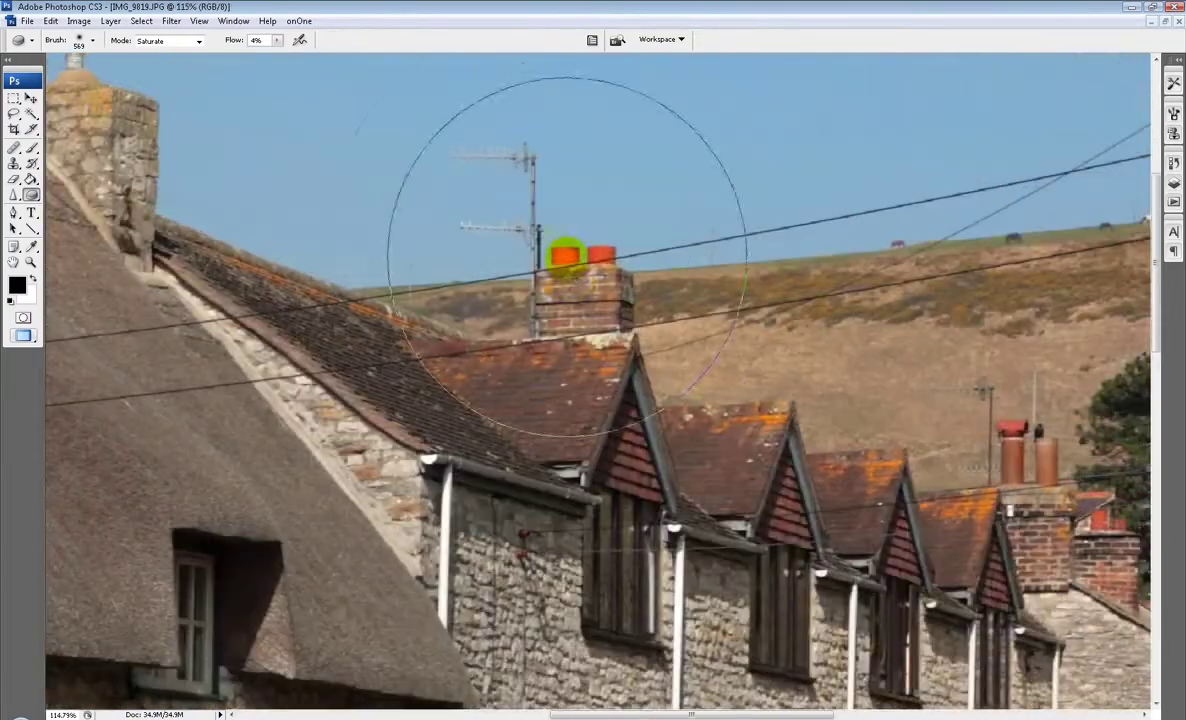
pyautogui.click(193, 41)
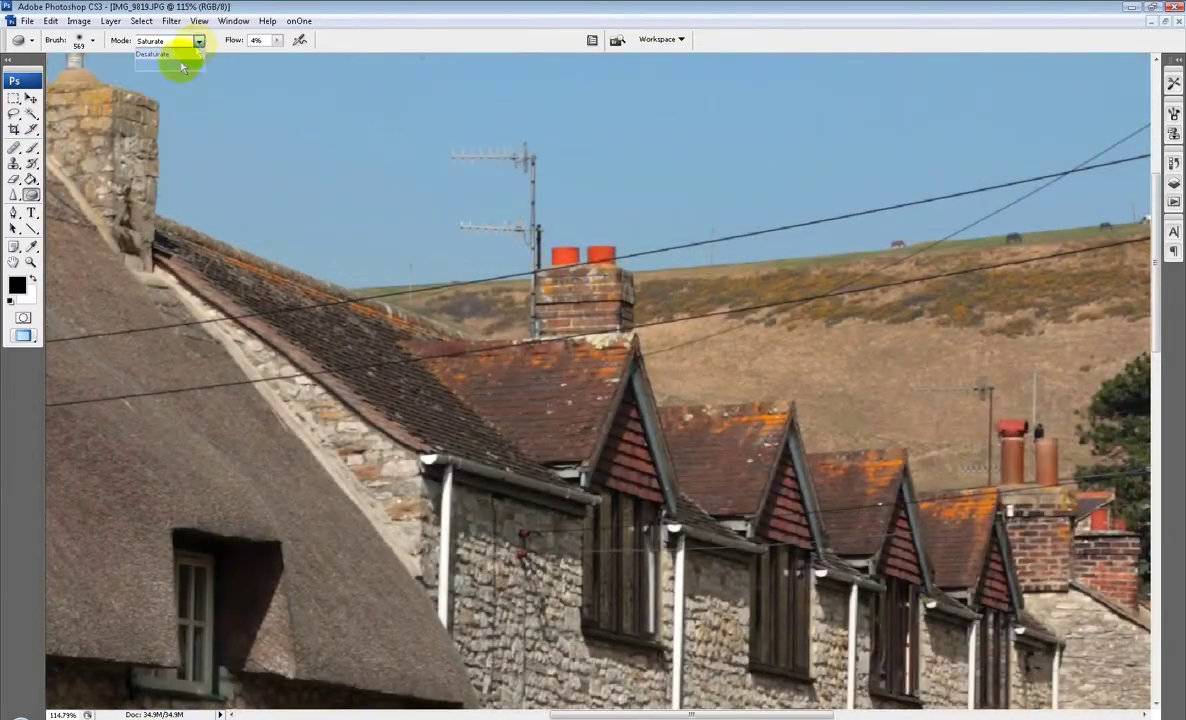
pyautogui.click(152, 53)
pyautogui.click(92, 40)
pyautogui.moveTo(87, 78); pyautogui.dragTo(48, 78)
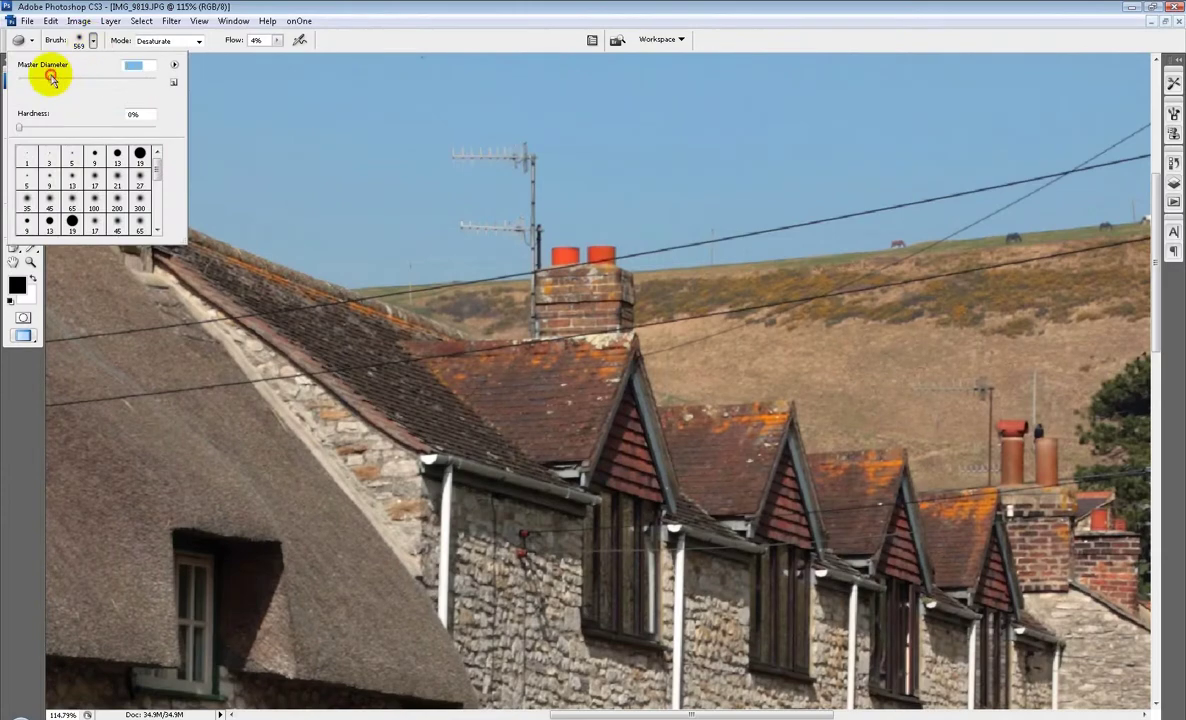
pyautogui.click(564, 251)
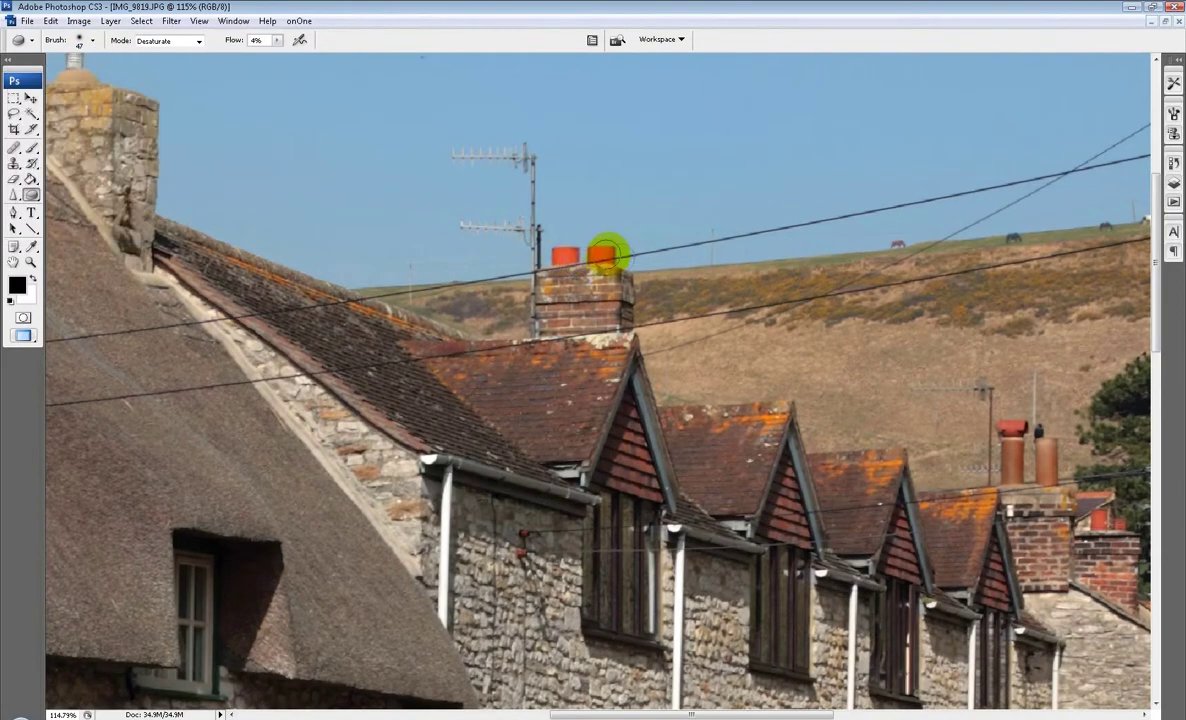
pyautogui.moveTo(565, 252); pyautogui.dragTo(597, 255)
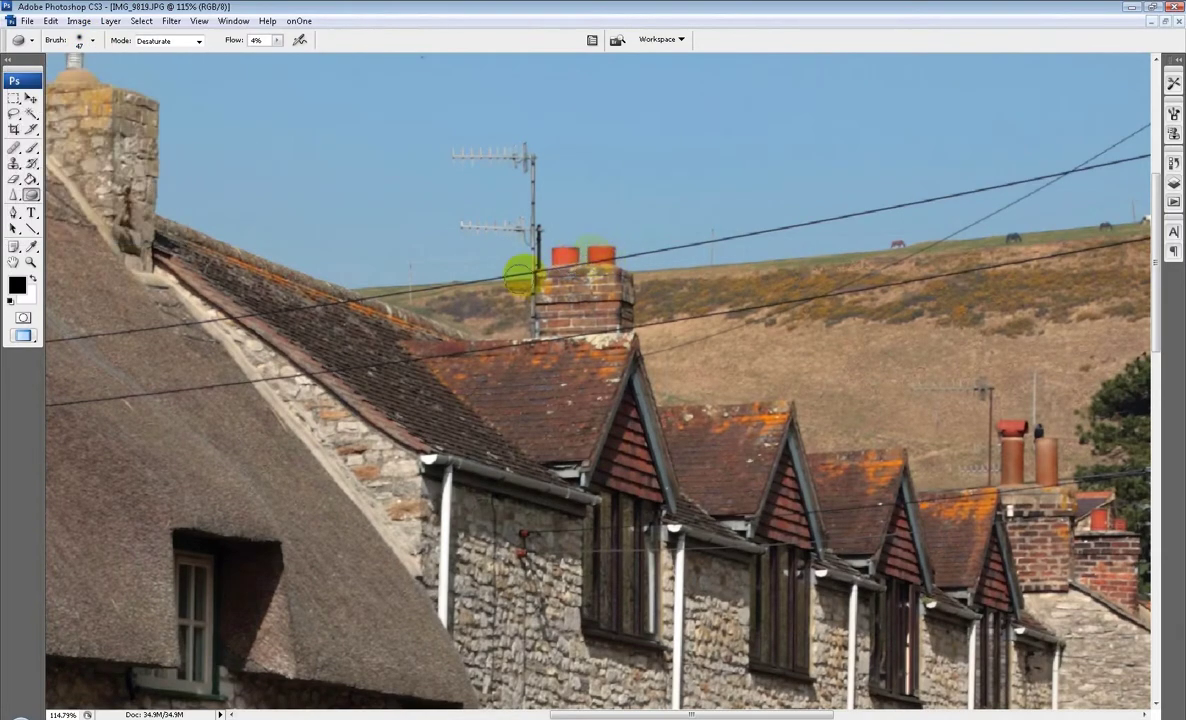
pyautogui.hotkey('ctrl', '0')
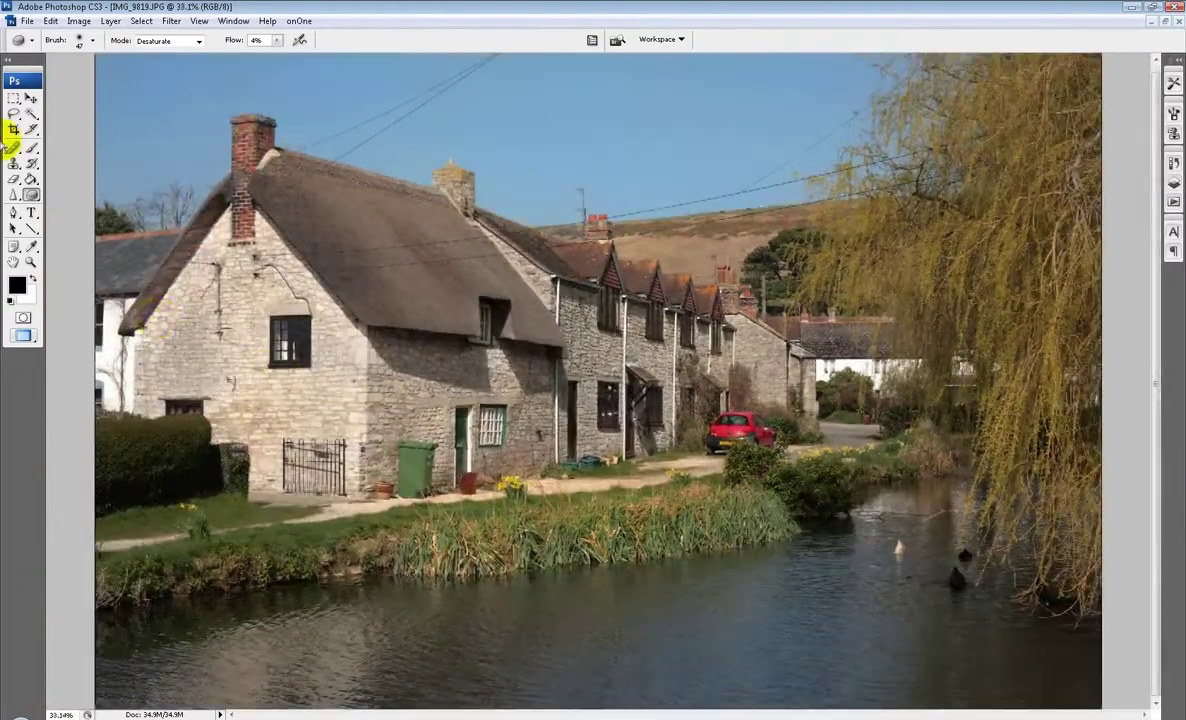
pyautogui.click(13, 98)
pyautogui.click(357, 318)
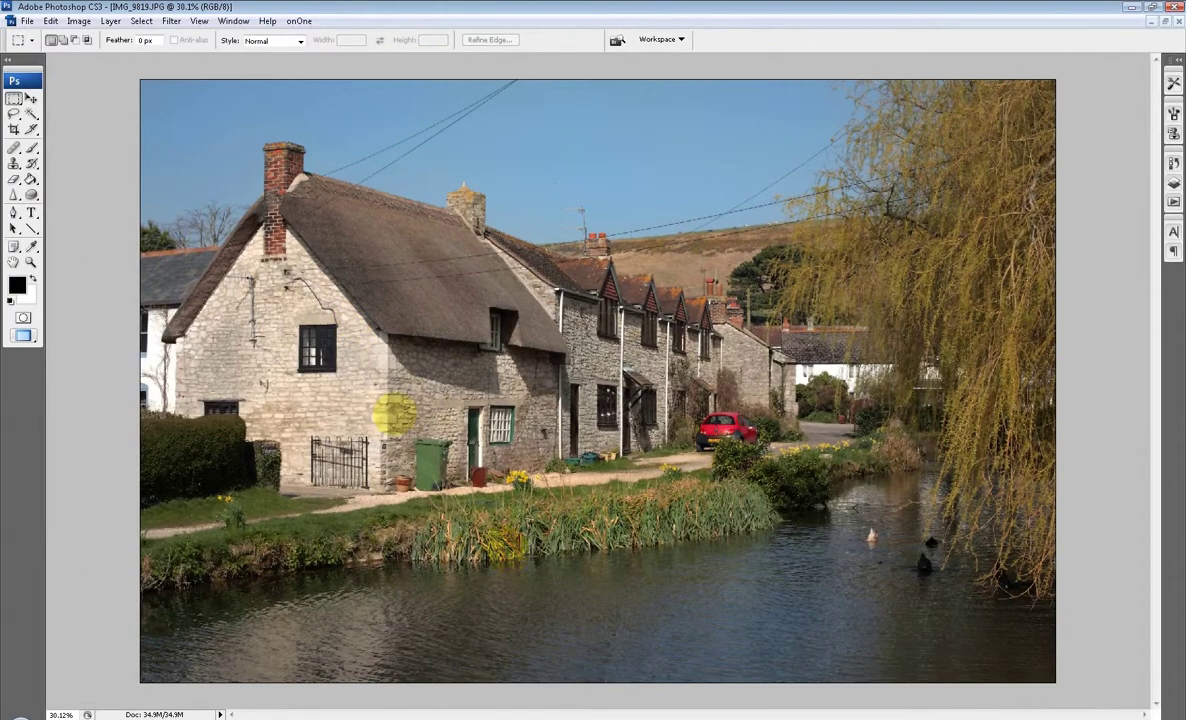
# Revert the photo to its saved version and toggle the revert to compare before and after, ending on the edited version
pyautogui.click(27, 21)
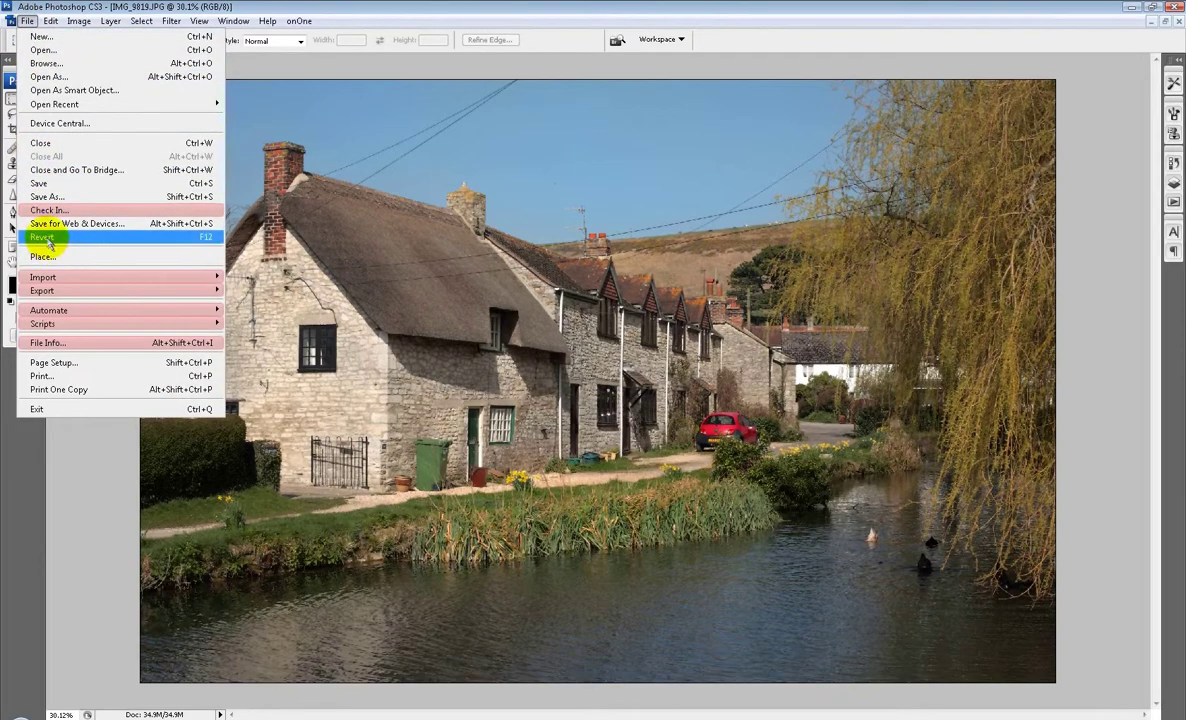
pyautogui.click(45, 238)
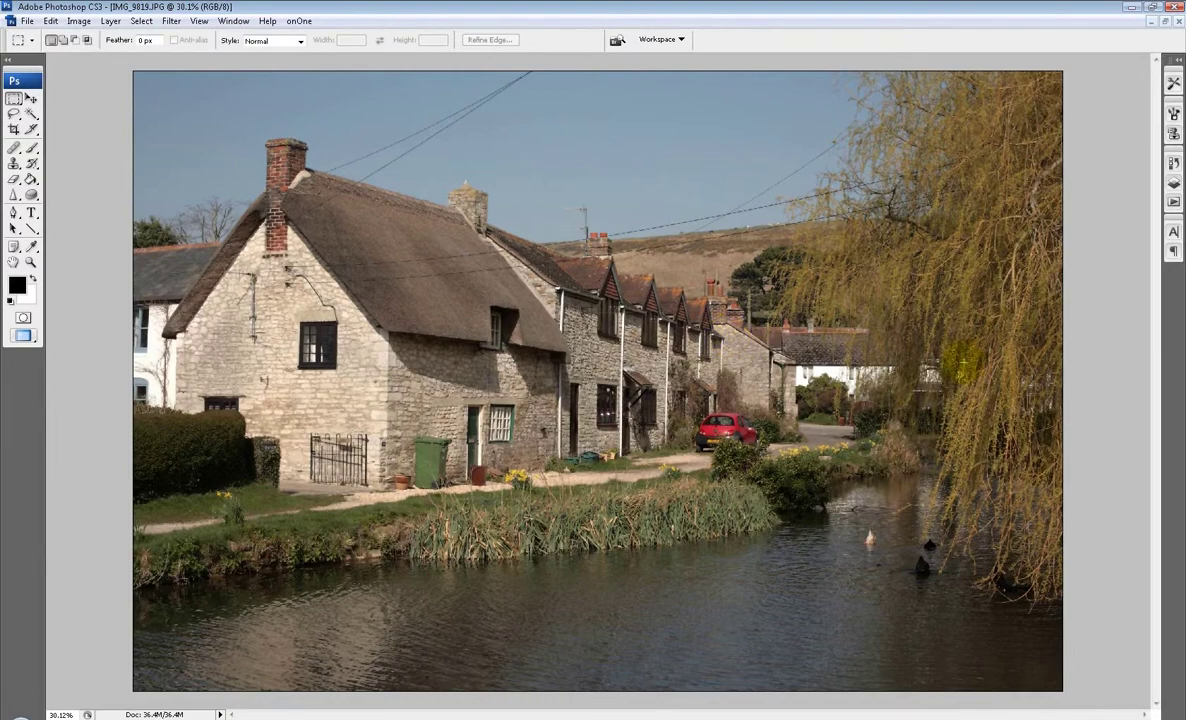
pyautogui.hotkey('ctrl', 'z')
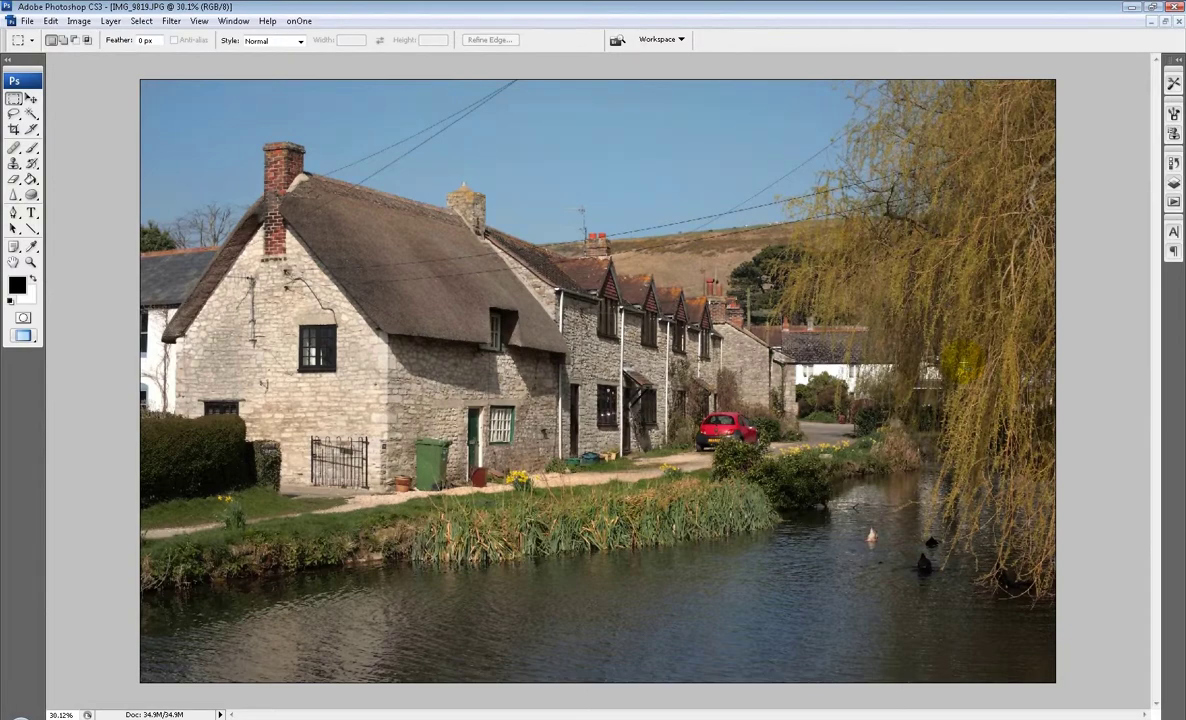
pyautogui.hotkey('ctrl', 'z')
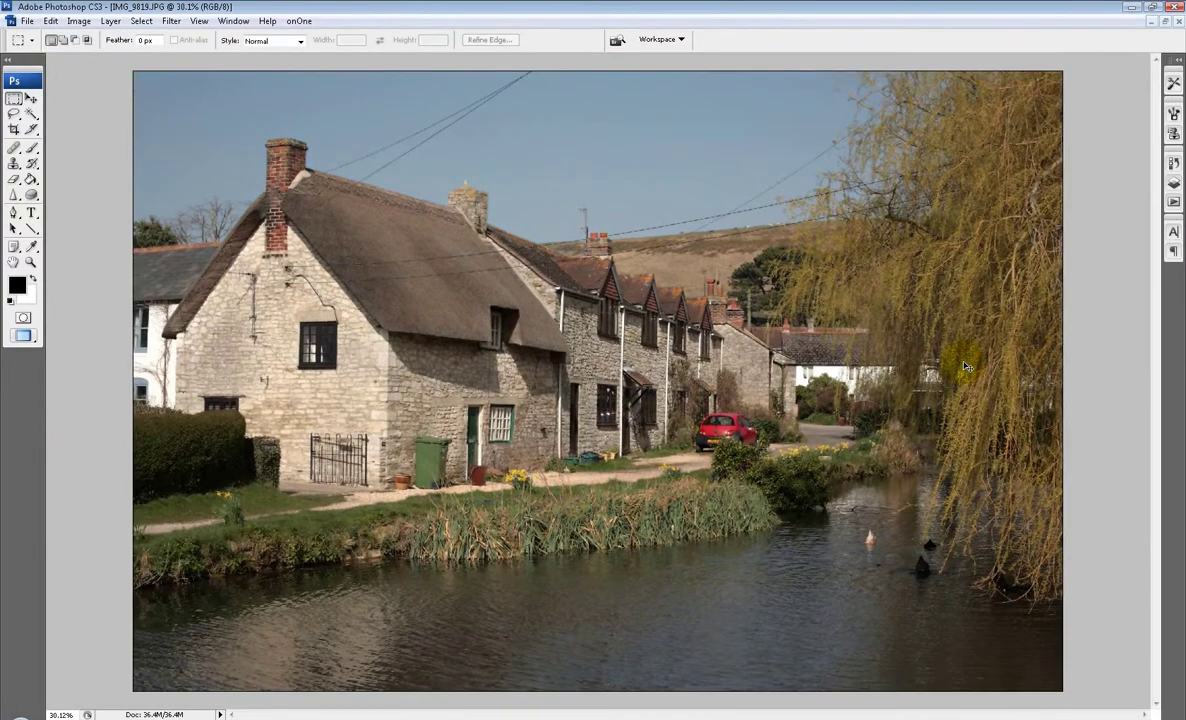
pyautogui.hotkey('ctrl', 'z')
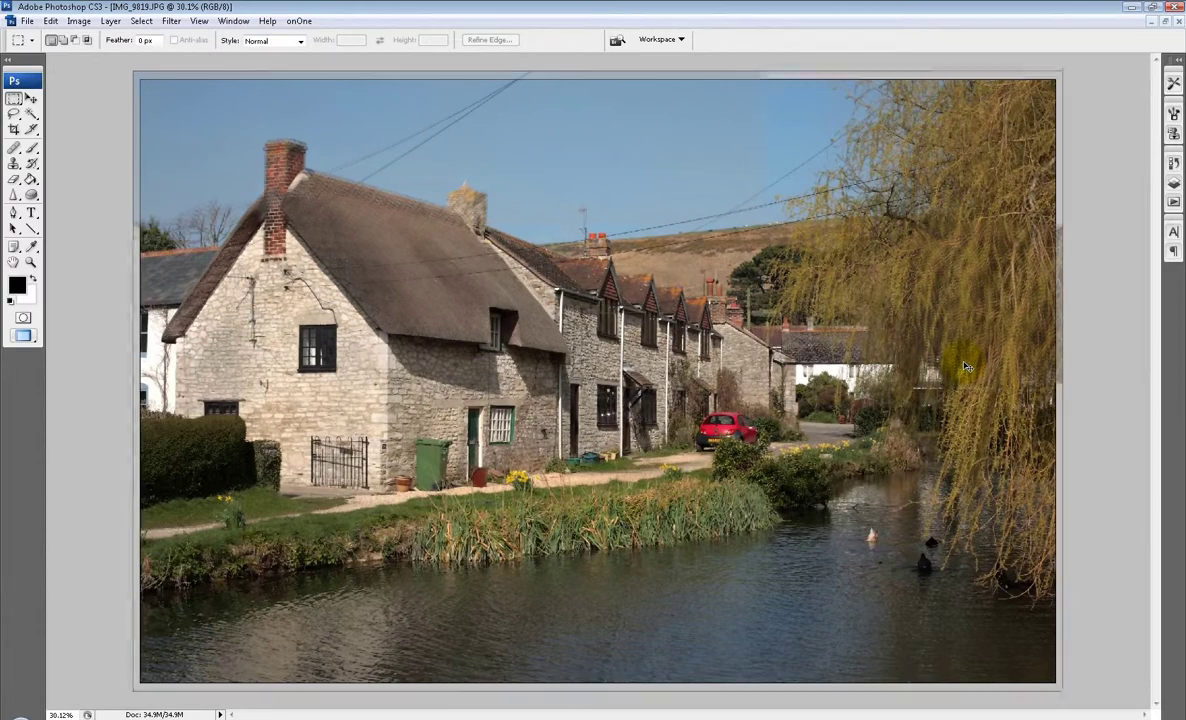
pyautogui.hotkey('ctrl', 'z')
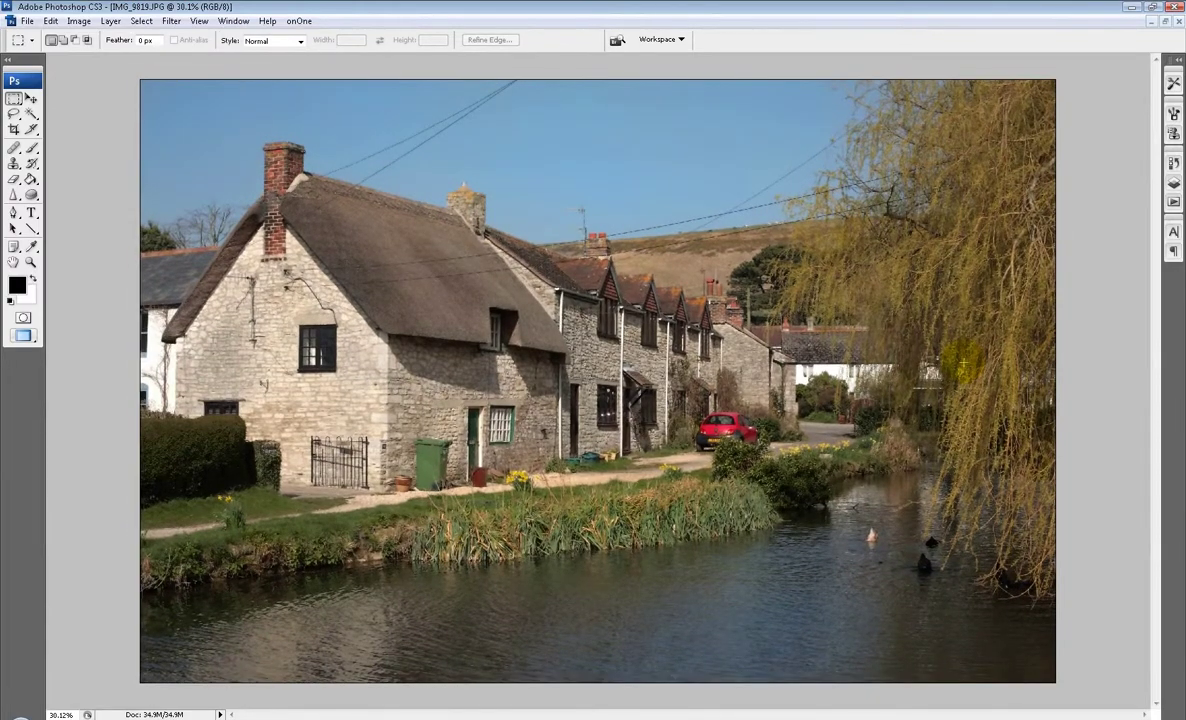